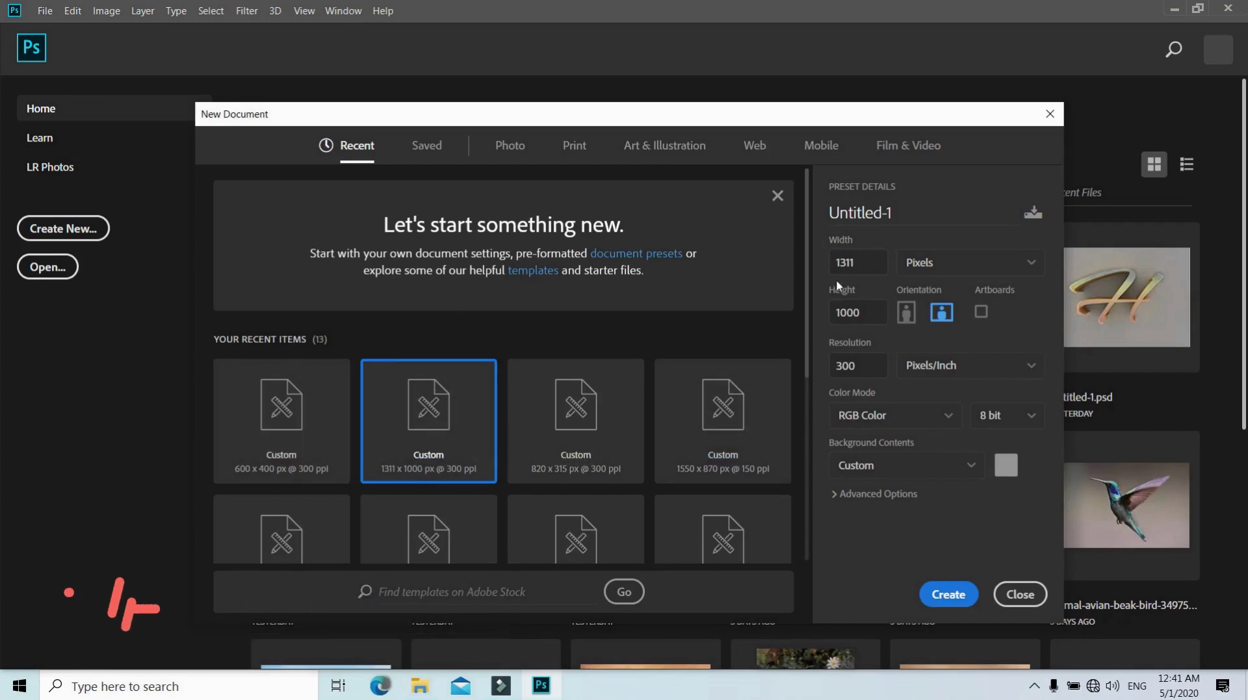
Set the background contents to grey #979797 and create the 1311 × 1000 px document
double_click(848, 262)
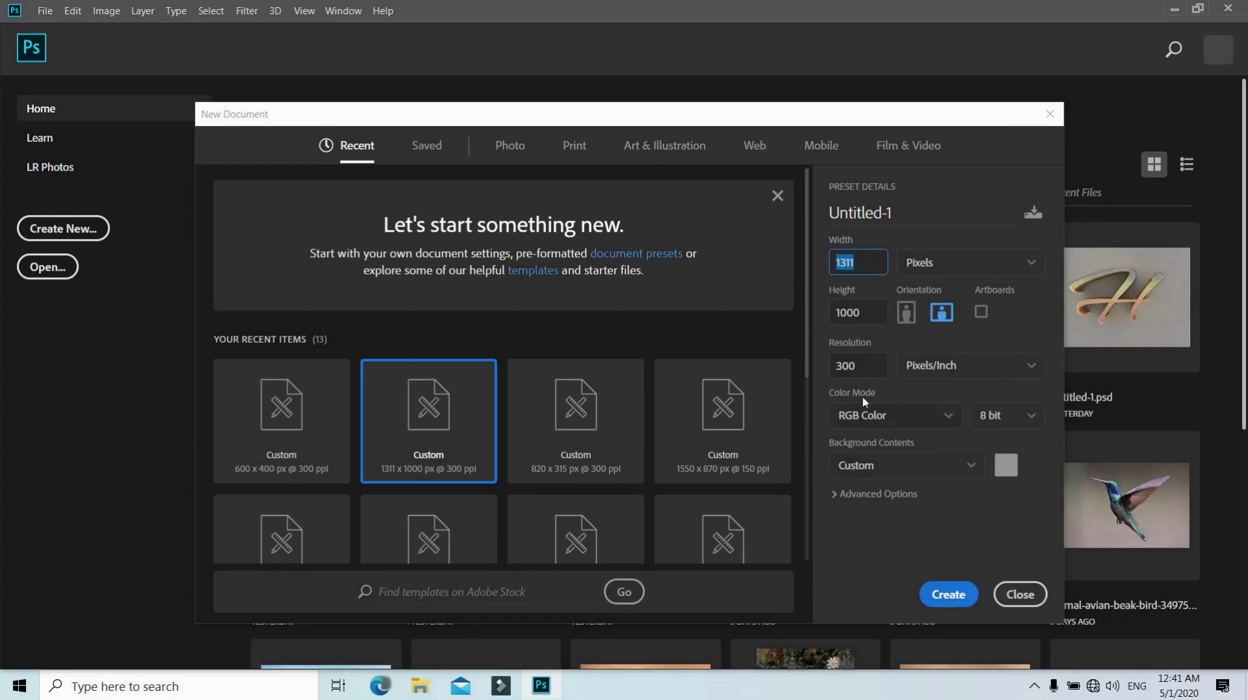
click(1004, 466)
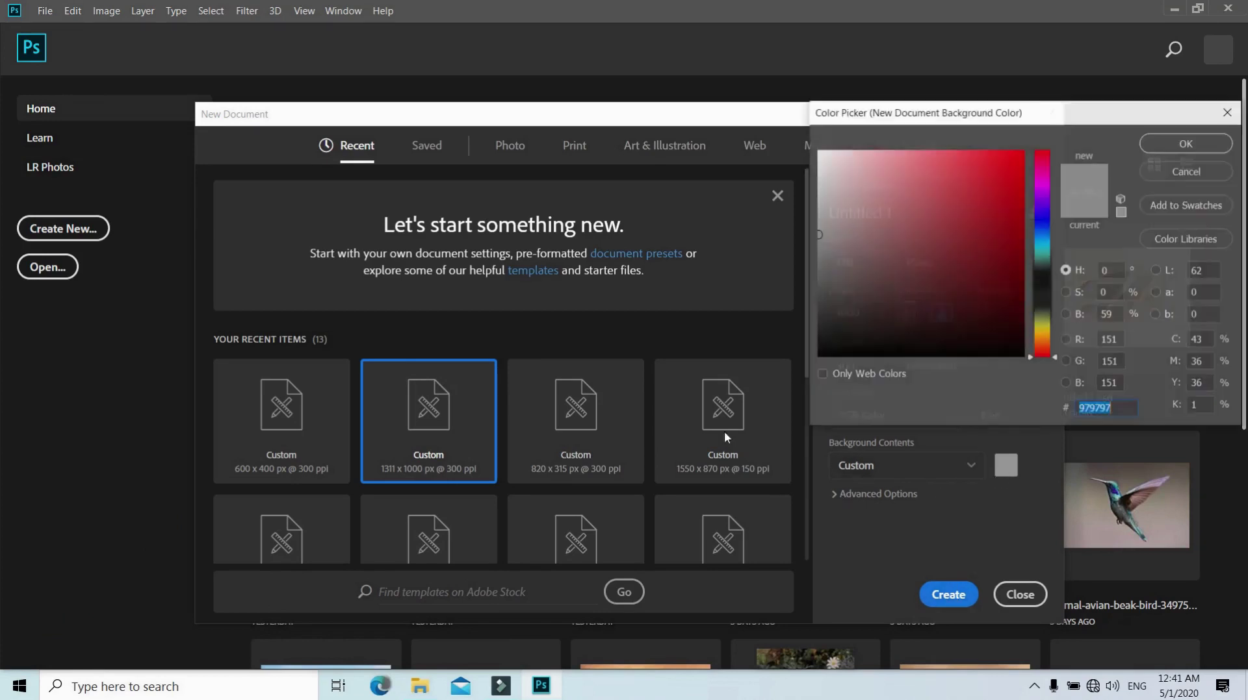
click(1126, 413)
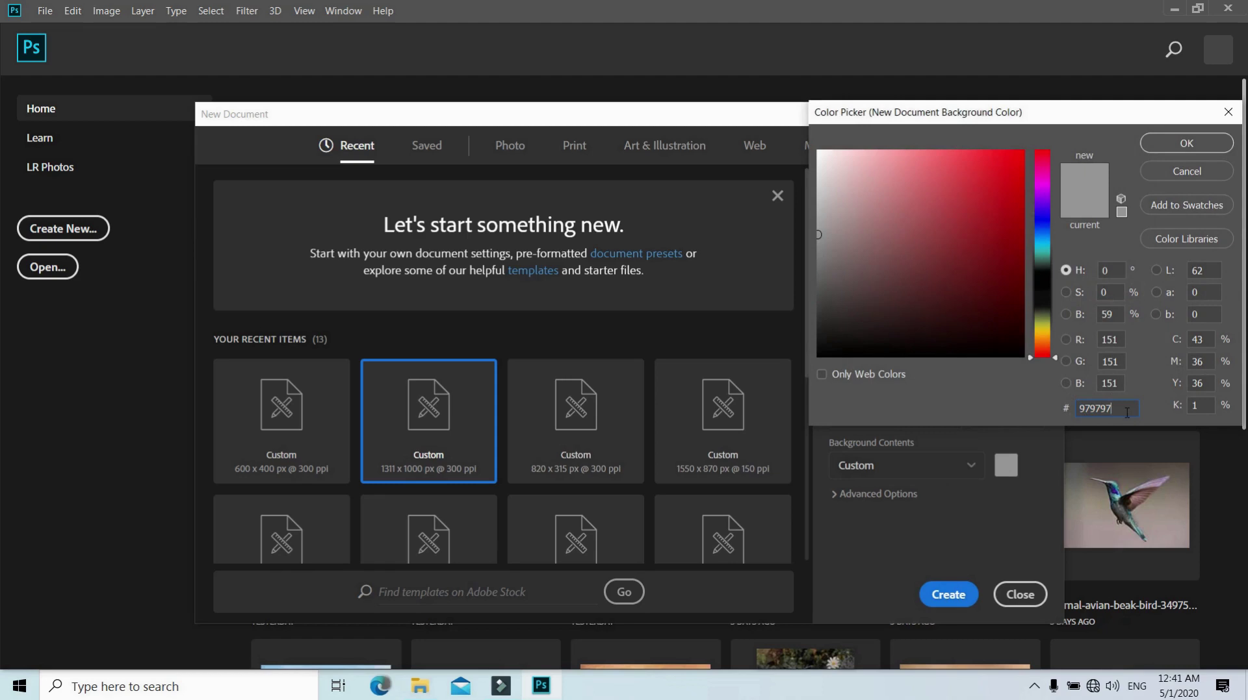
click(1169, 146)
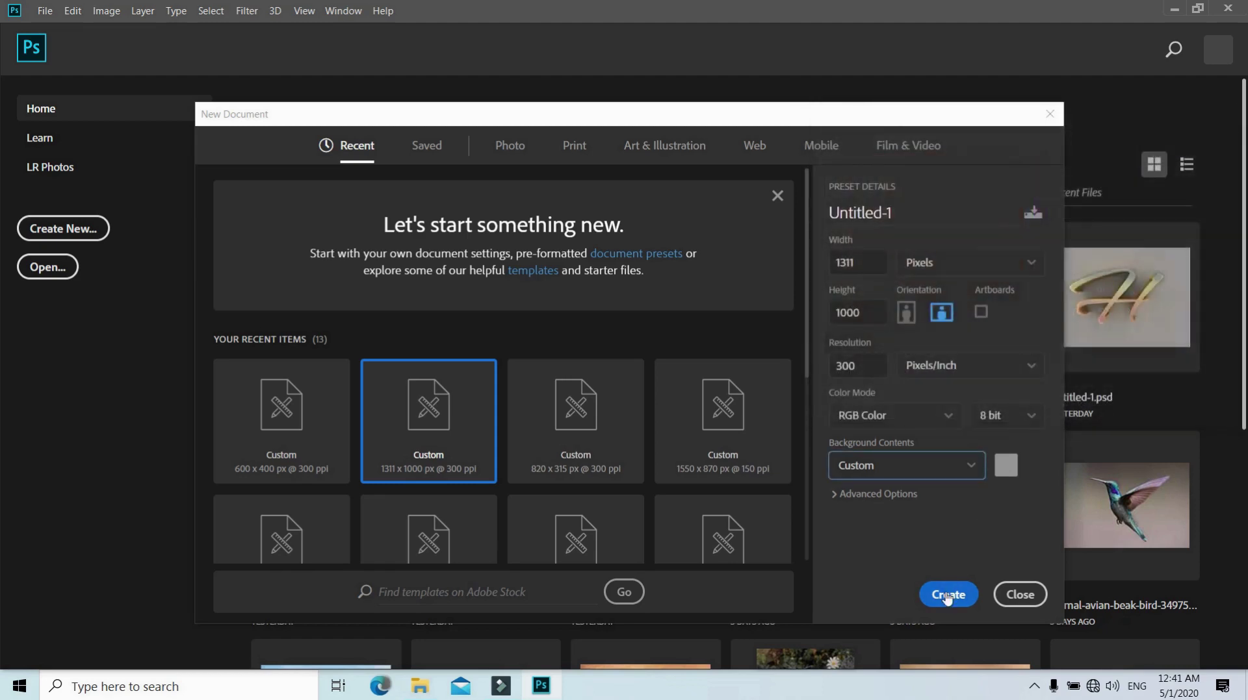
click(948, 594)
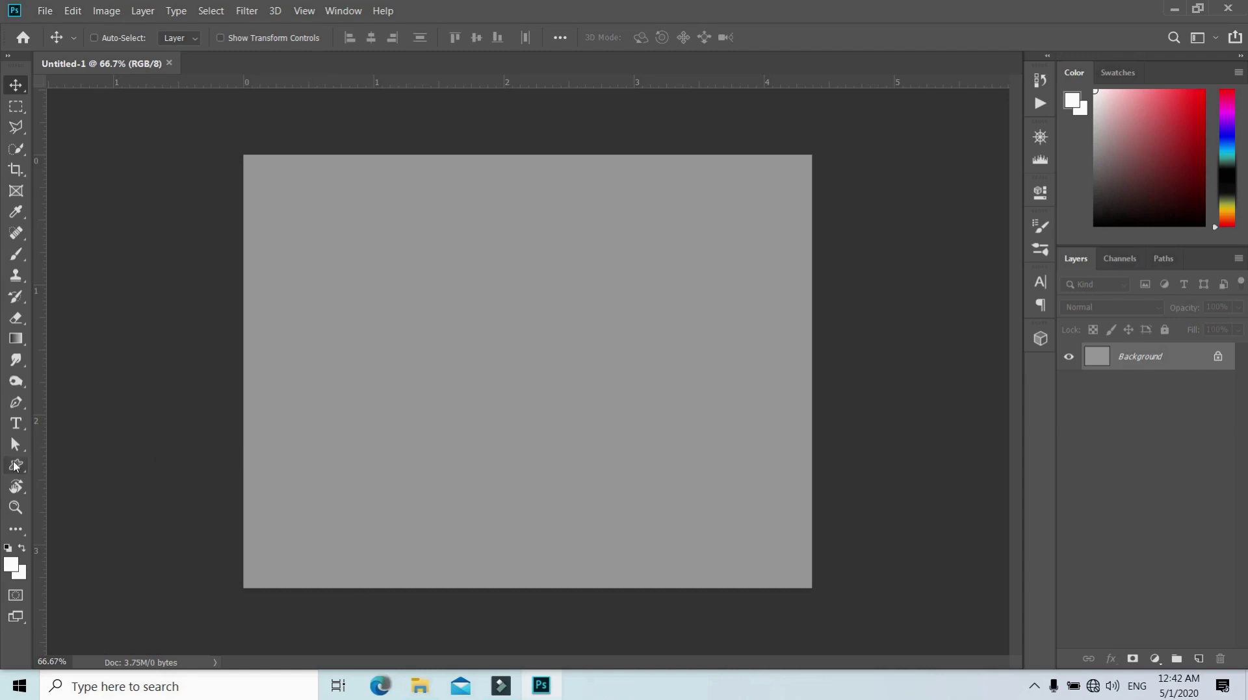
Browse the custom shape library, then close it without picking a shape
drag(16, 465, 79, 544)
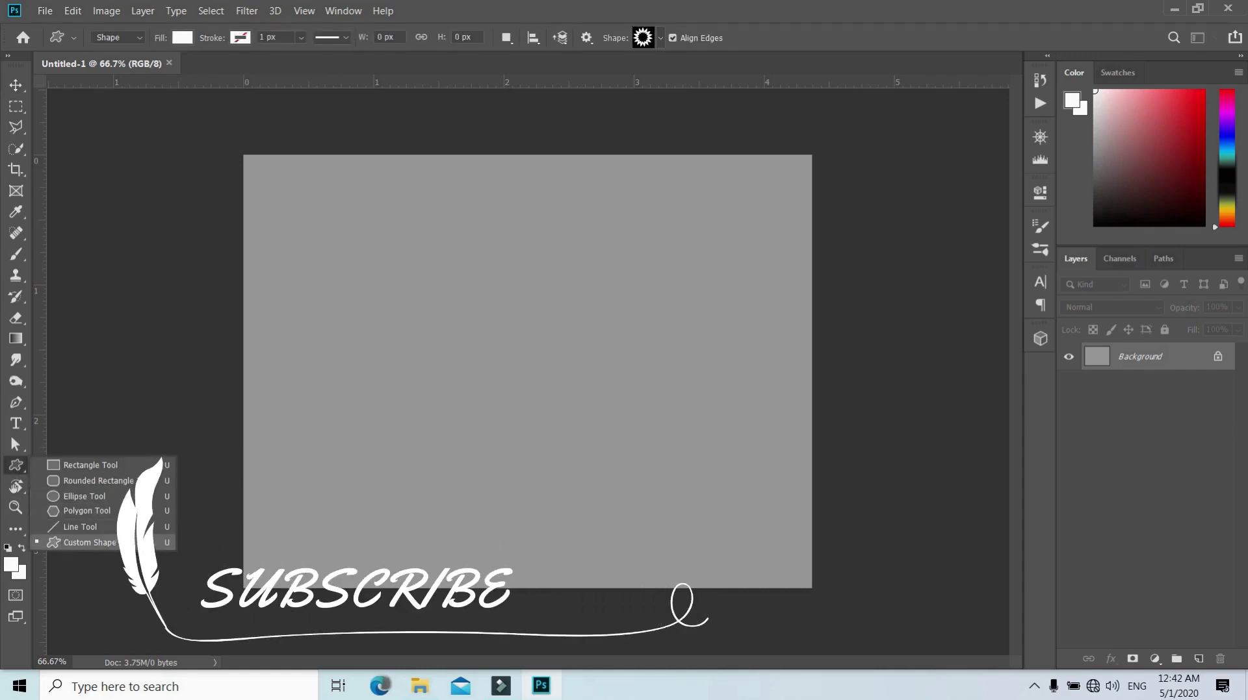
click(79, 543)
click(660, 38)
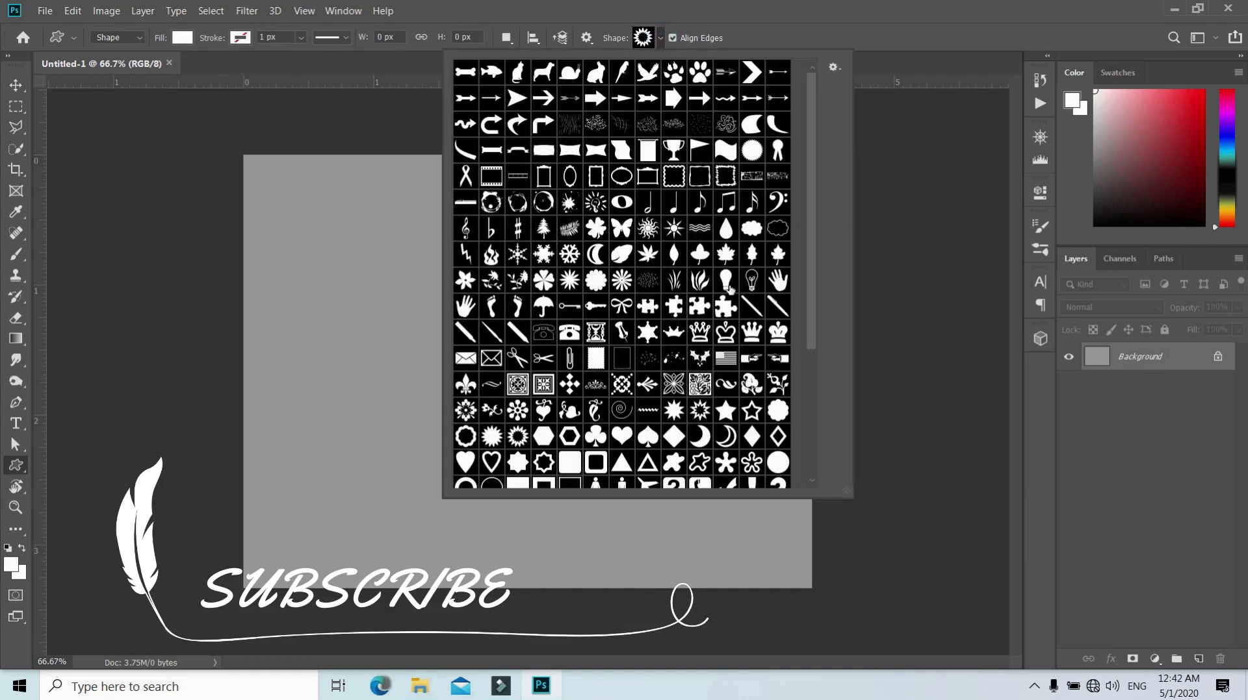
scroll(731, 299, down, 2)
scroll(731, 299, down, 3)
scroll(731, 298, down, 2)
scroll(731, 298, up, 5)
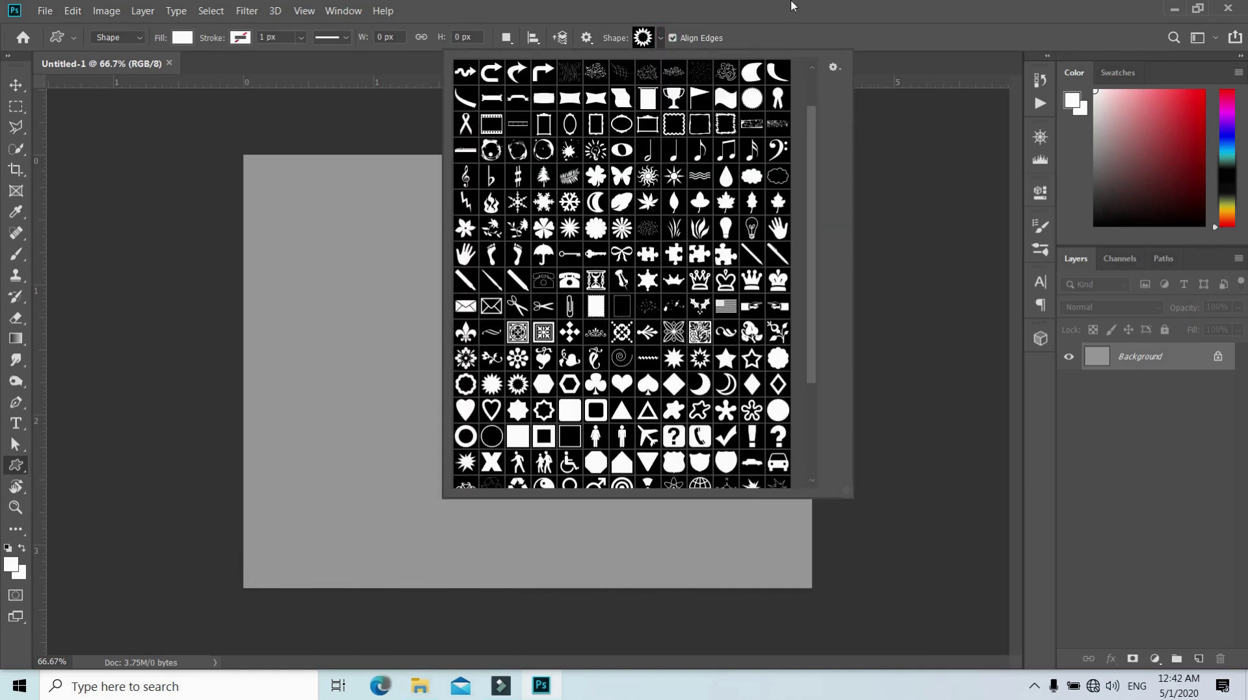
key(Escape)
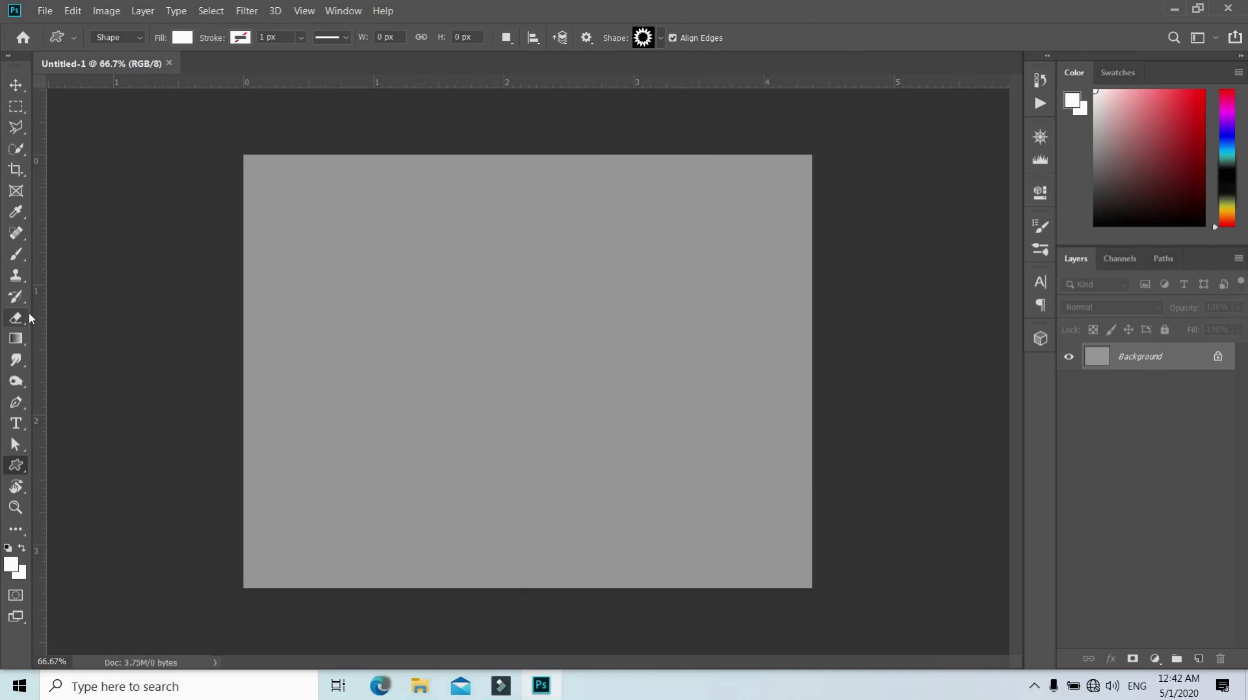
Type a white H in TheNautiGal at about 170 pt and centre it on the canvas
click(16, 424)
click(647, 39)
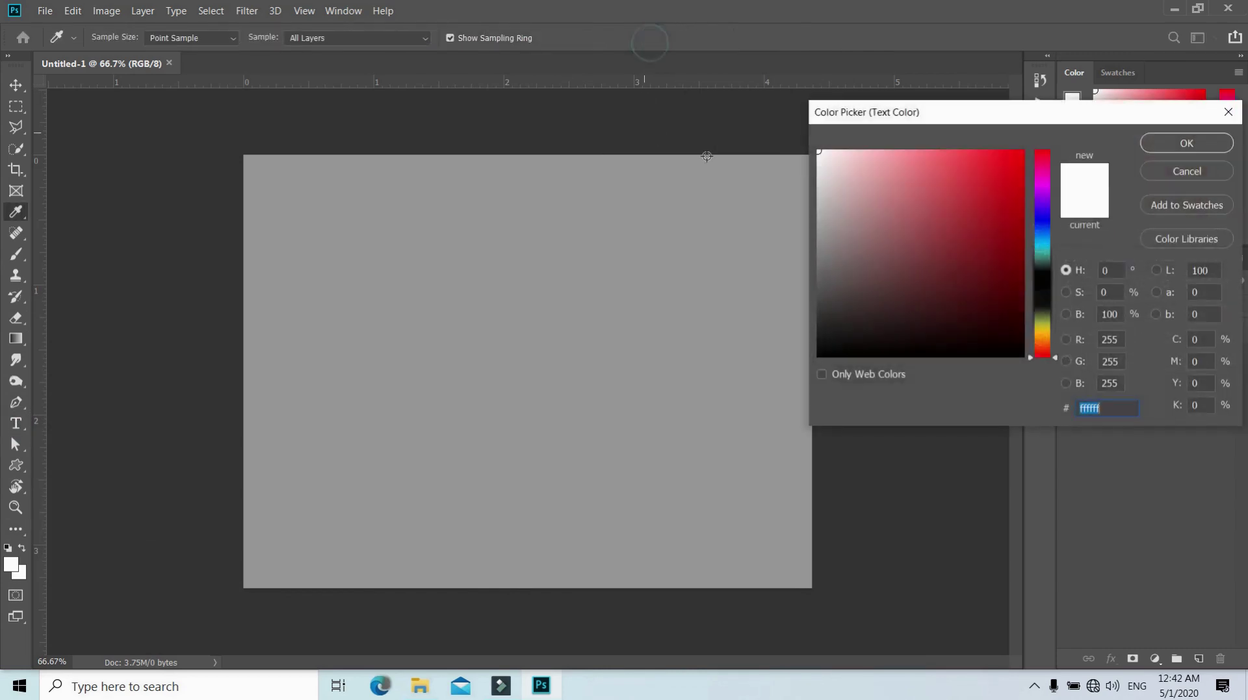
click(1171, 139)
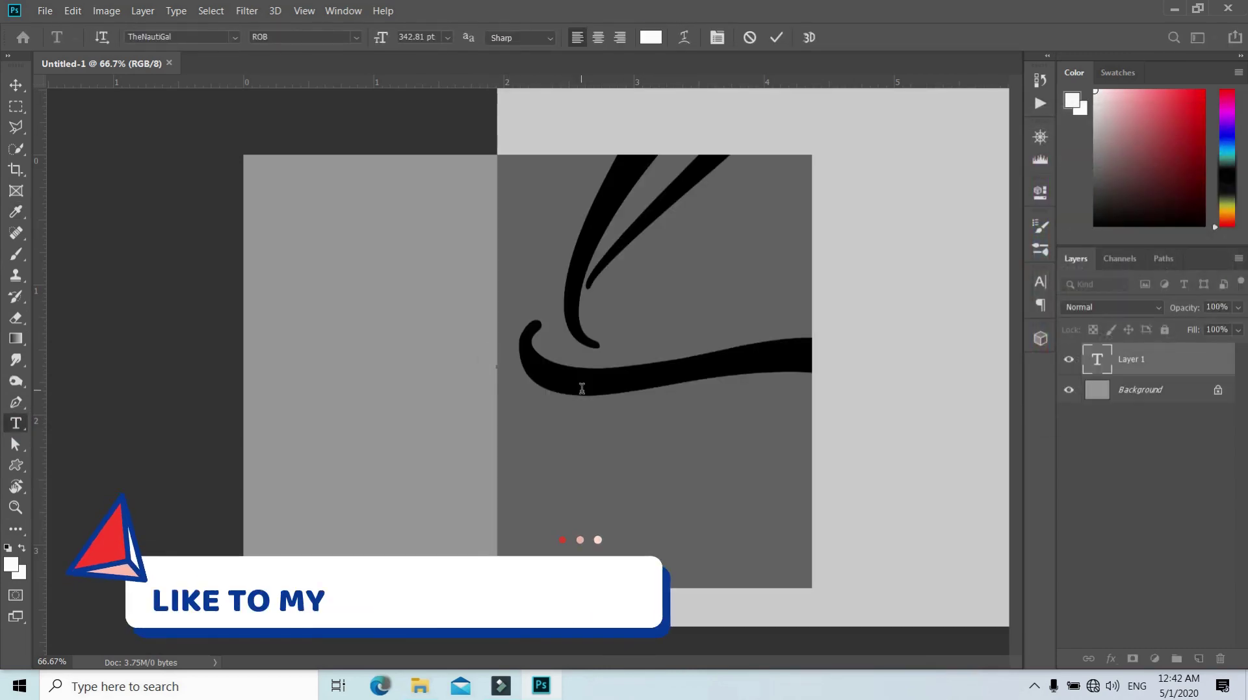
text(T)
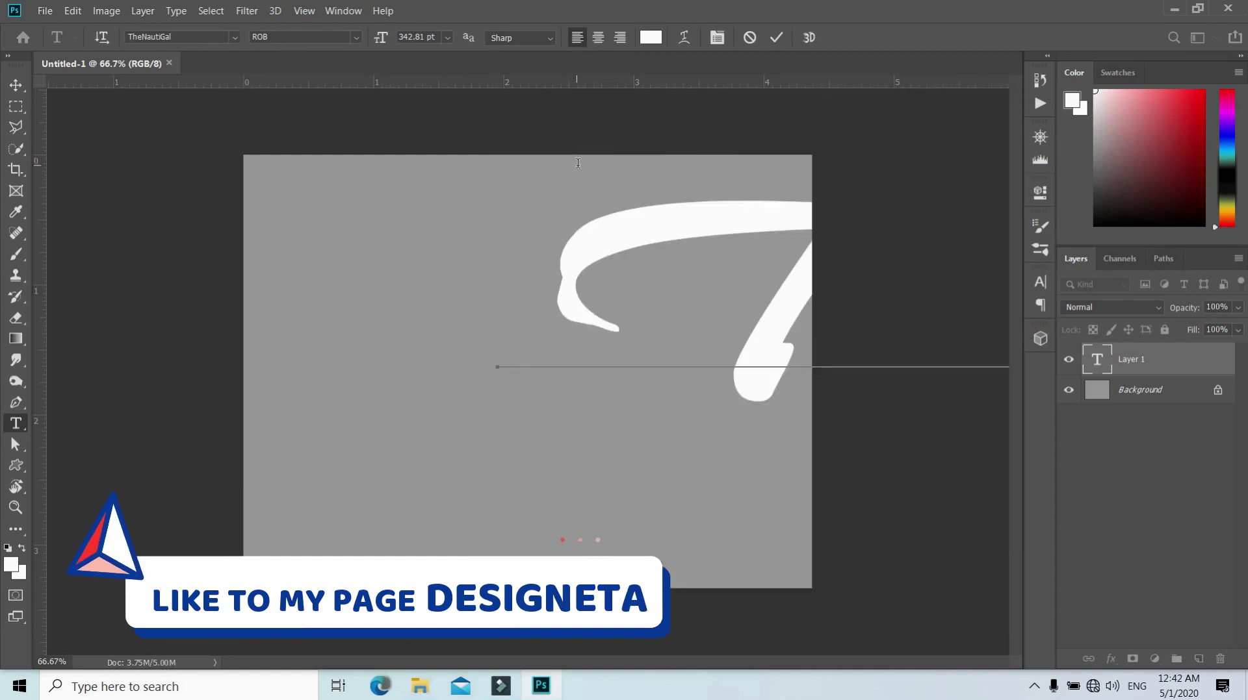
drag(390, 37, 275, 46)
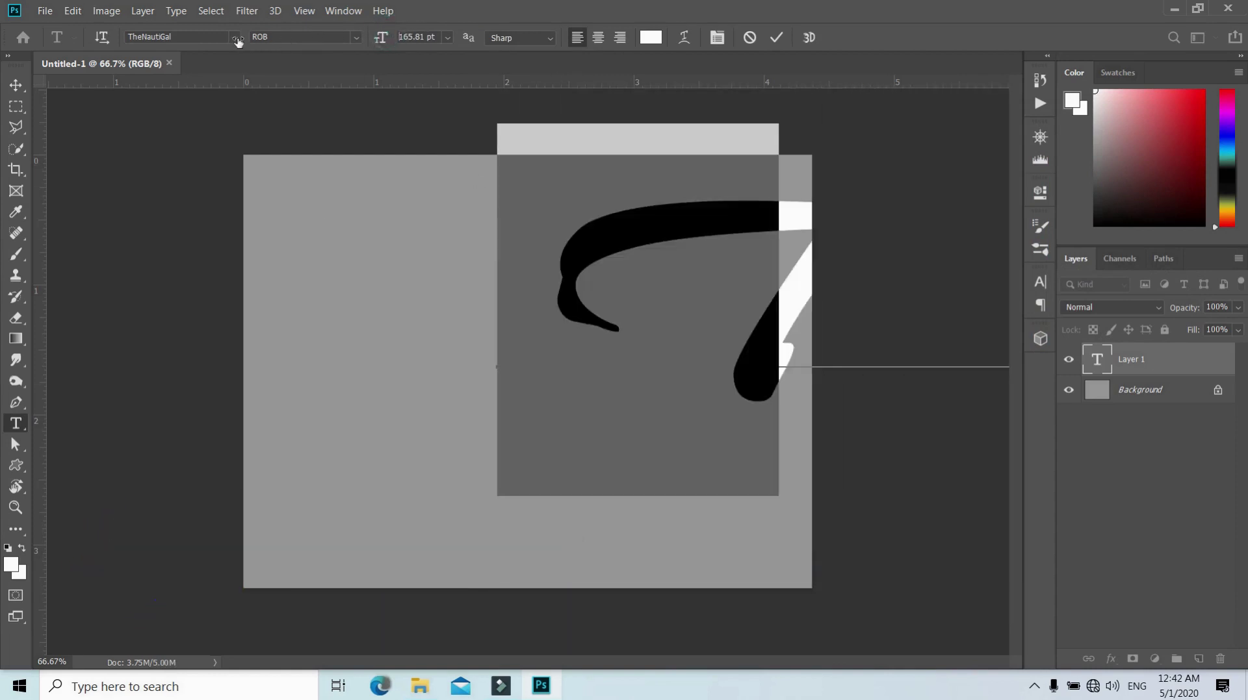
click(15, 84)
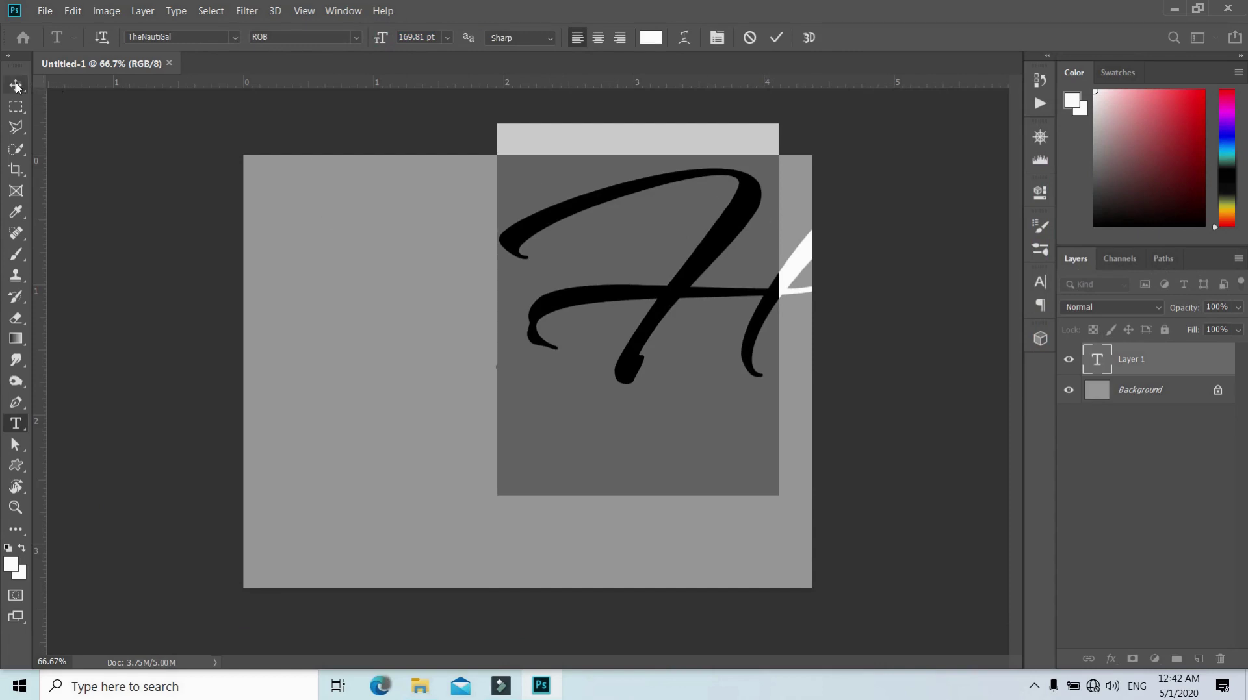
mouse_move(718, 250)
mouse_down()
mouse_move(557, 314)
mouse_move(558, 325)
mouse_up()
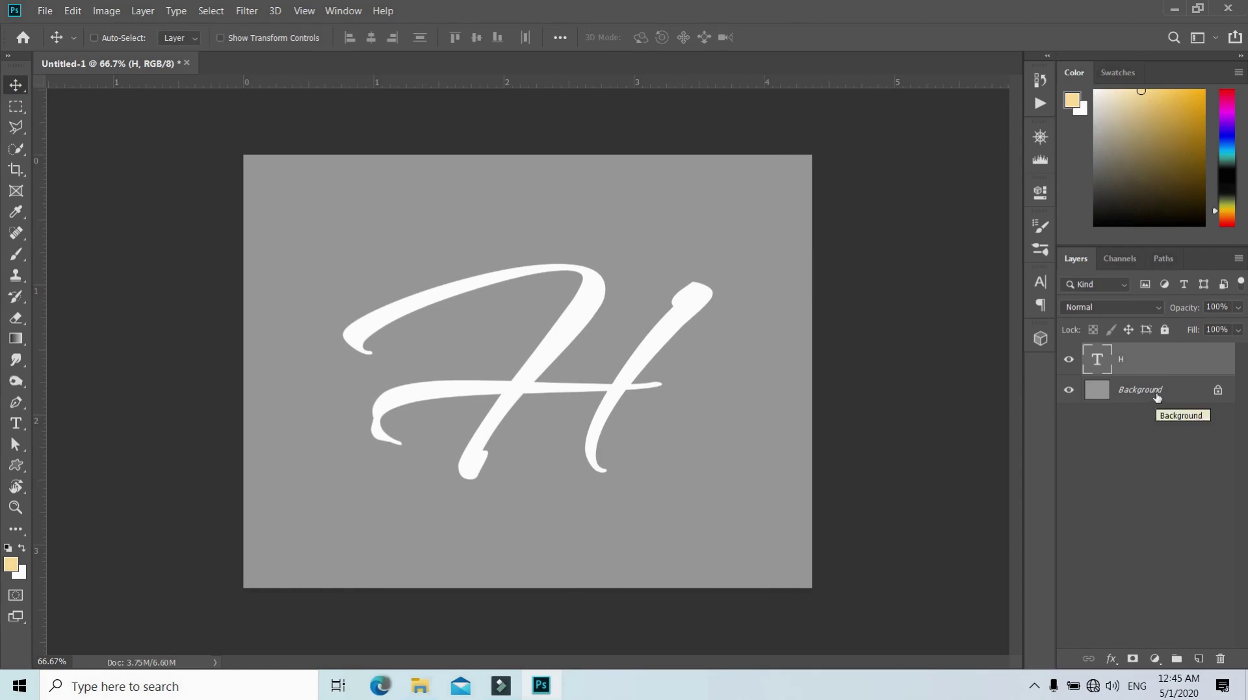
On the Background layer, set the brush foreground colour to pale yellow fedc91
click(1157, 391)
click(18, 254)
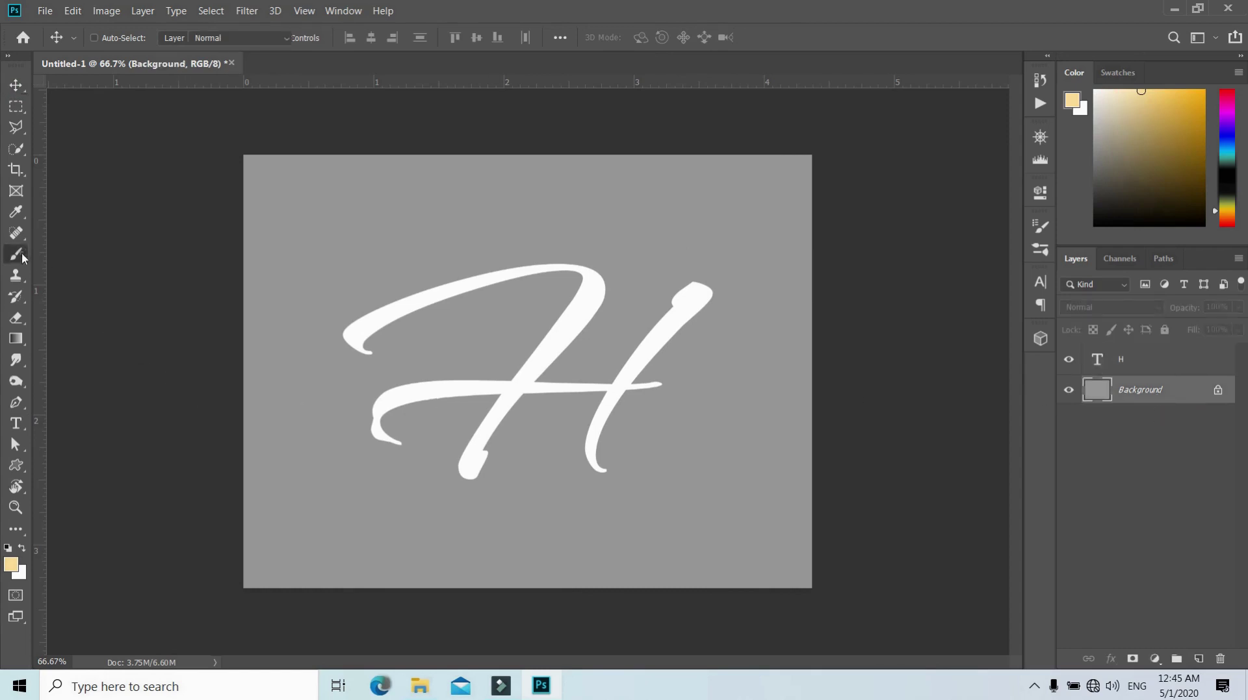
click(12, 566)
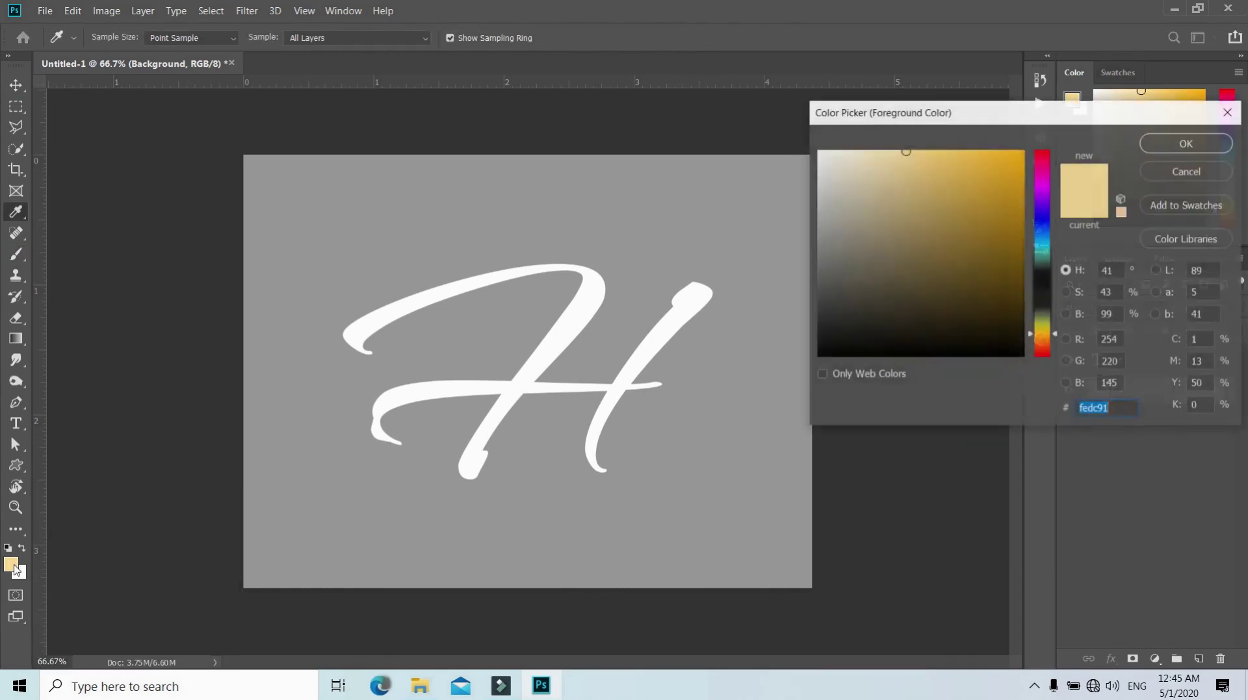
click(1121, 406)
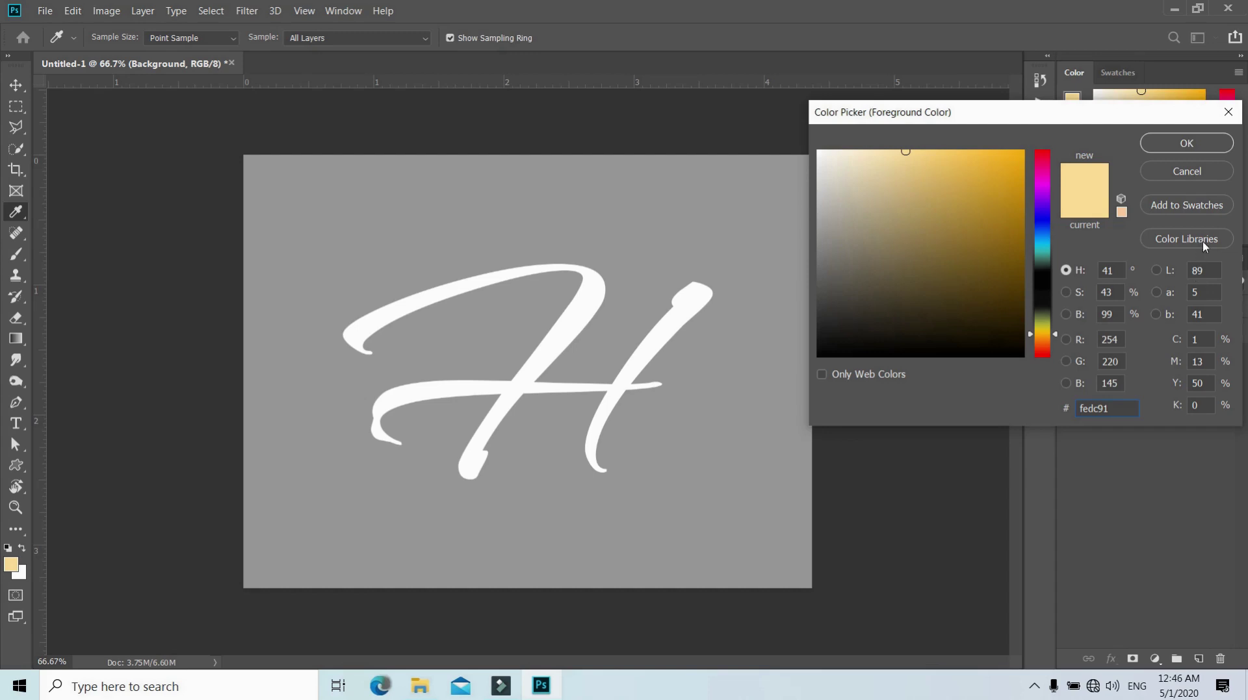
click(1187, 143)
Paint one soft glow behind the H with a roughly 1100 px brush
key(b)
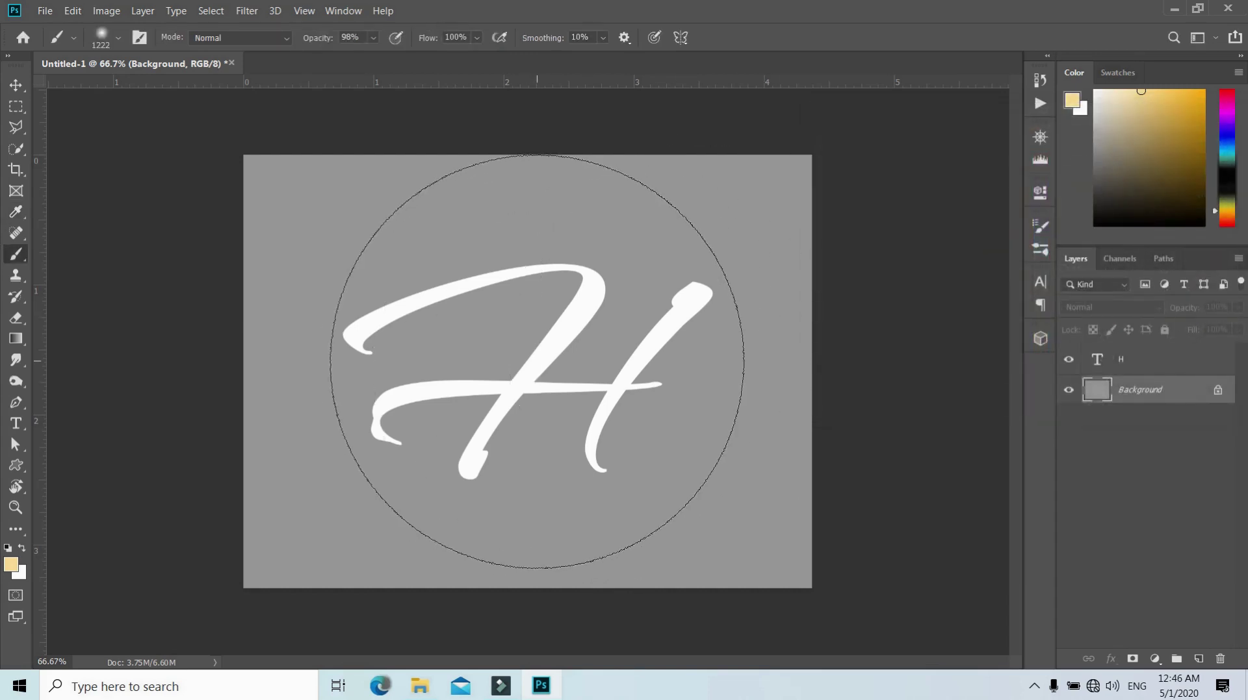
drag(536, 362, 480, 365)
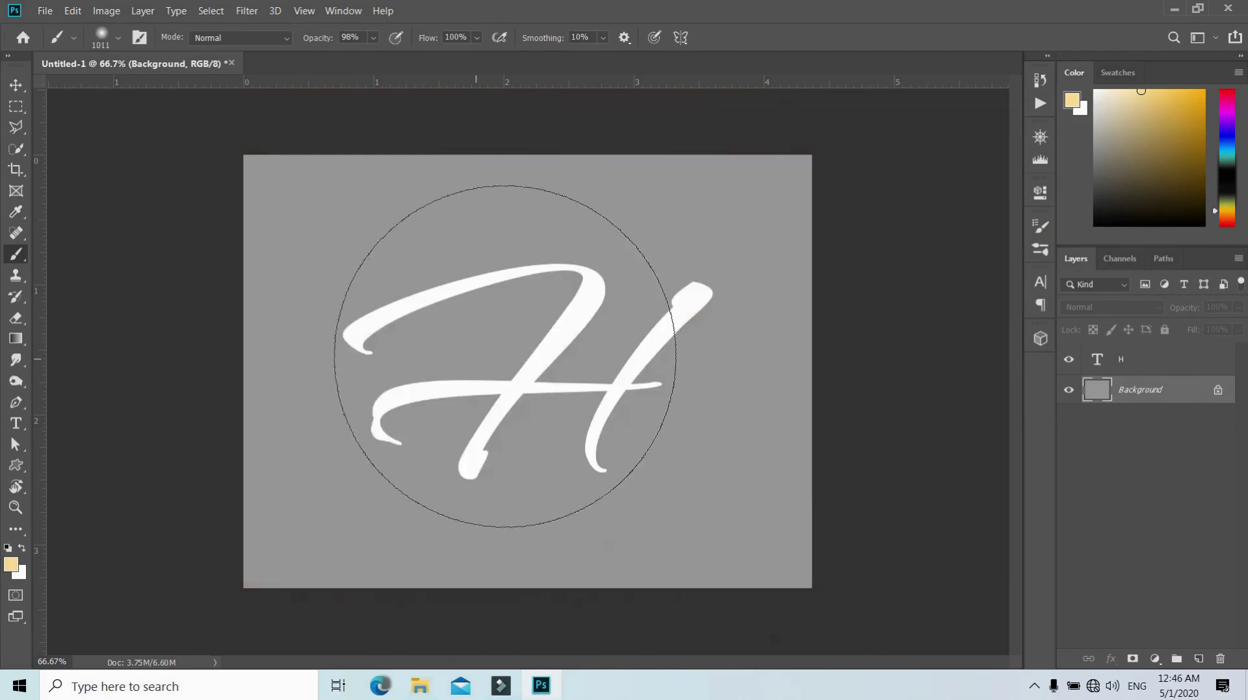
mouse_move(526, 351)
mouse_down()
mouse_move(548, 356)
mouse_move(568, 340)
mouse_up()
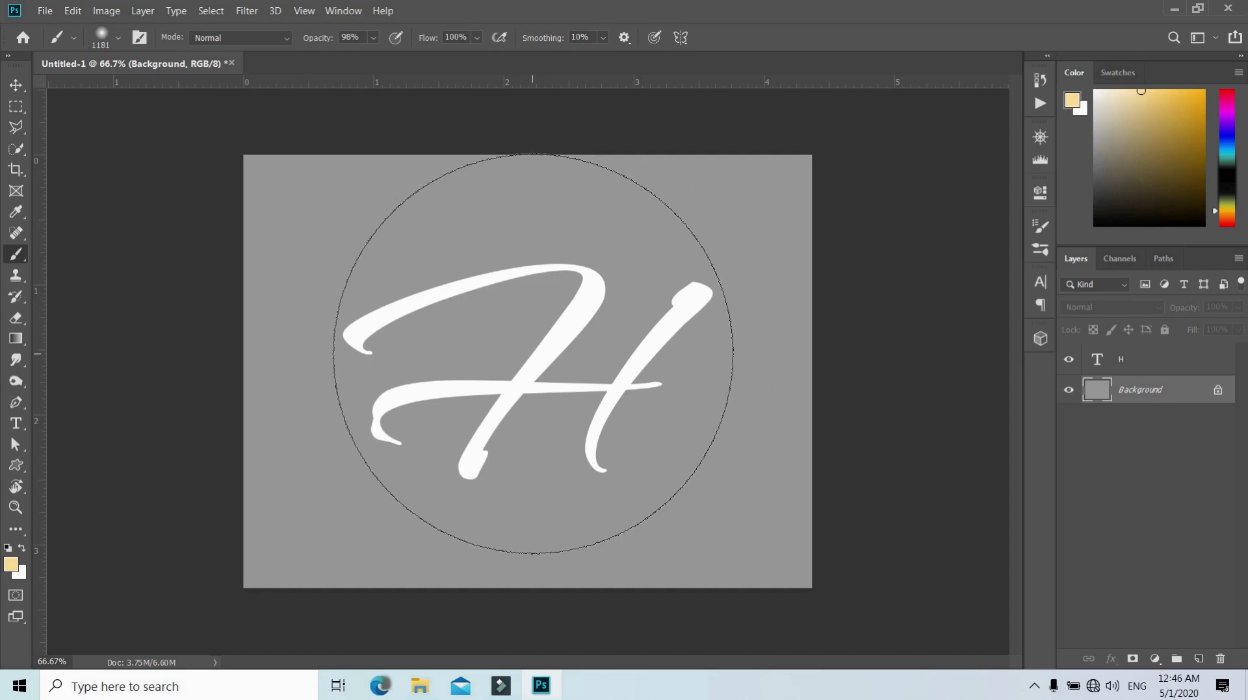
click(533, 354)
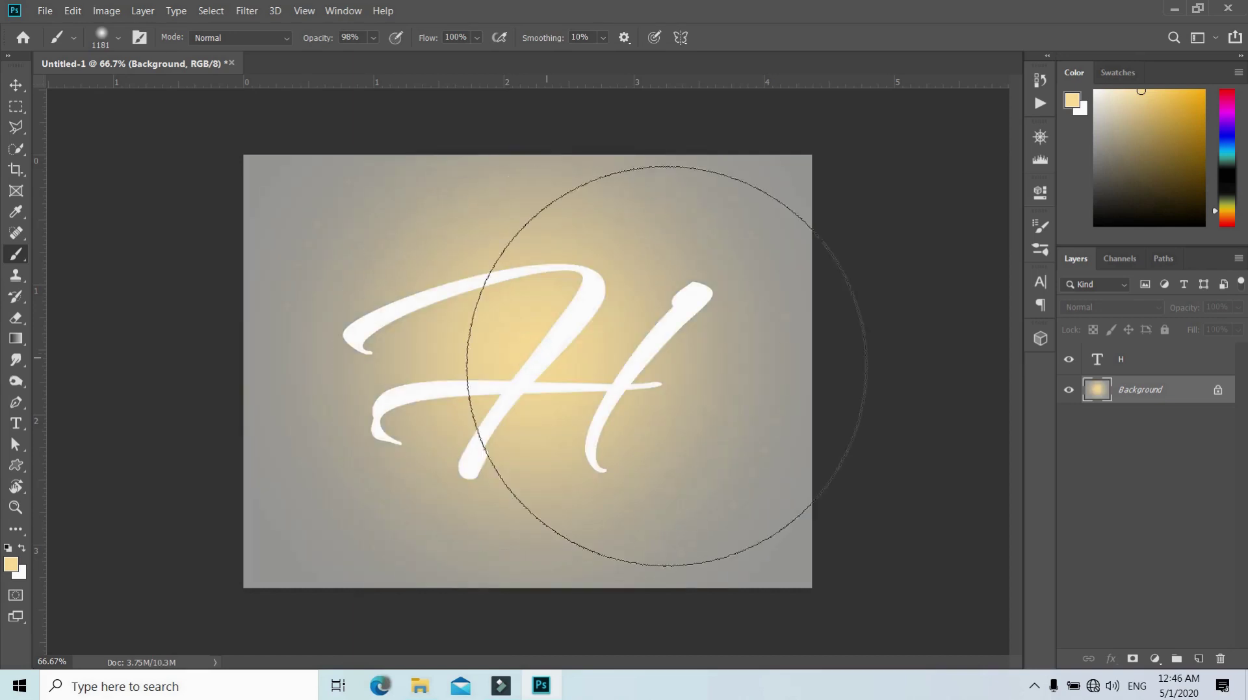
click(1169, 362)
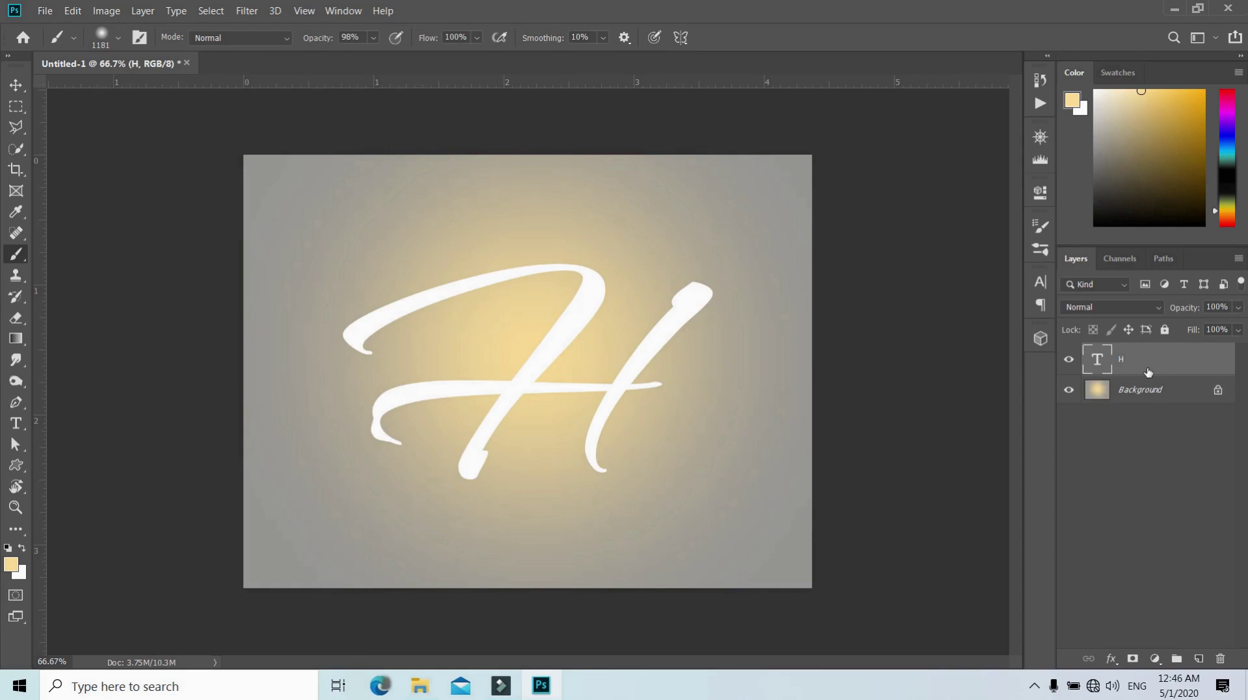
Duplicate the H layer as a hidden copy, then extrude the original H into 3D
key(ctrl+j)
click(1068, 359)
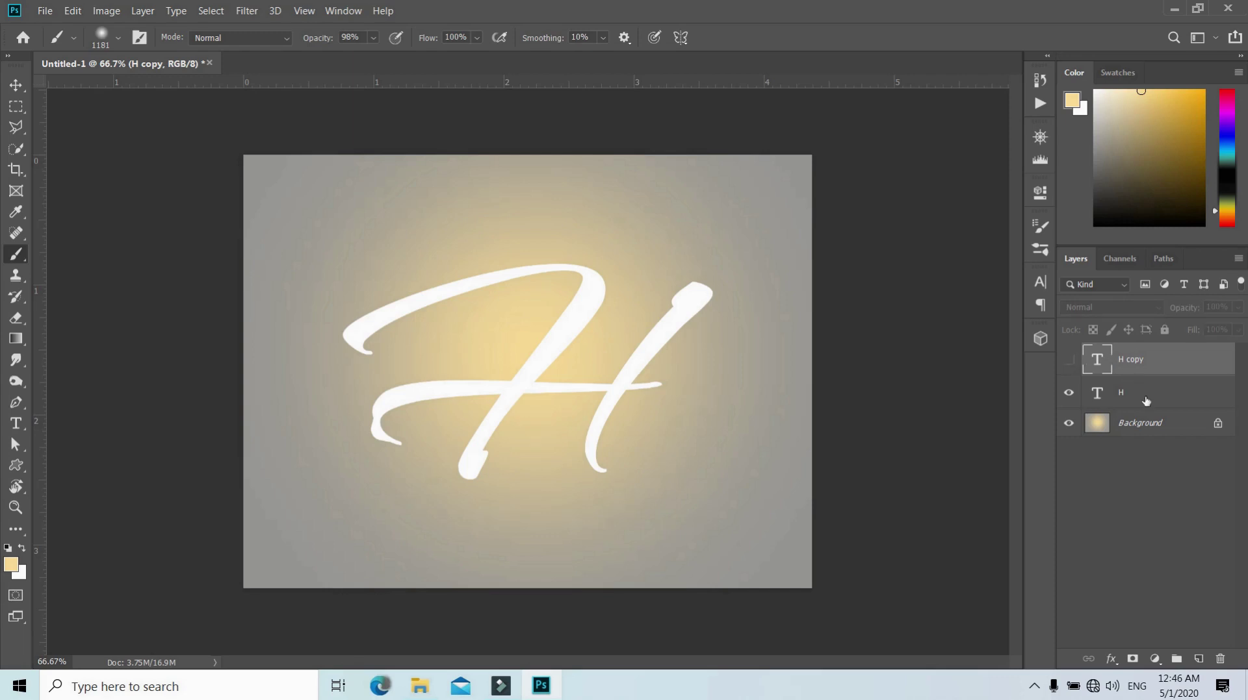
click(1146, 401)
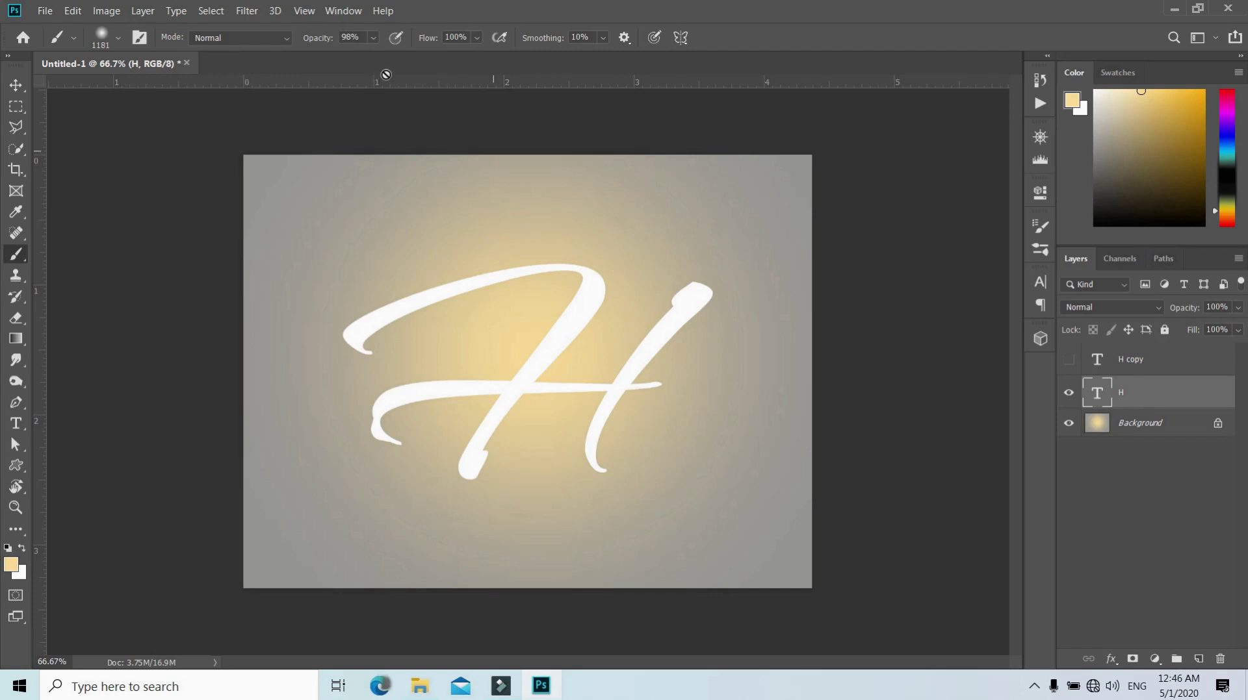
click(275, 10)
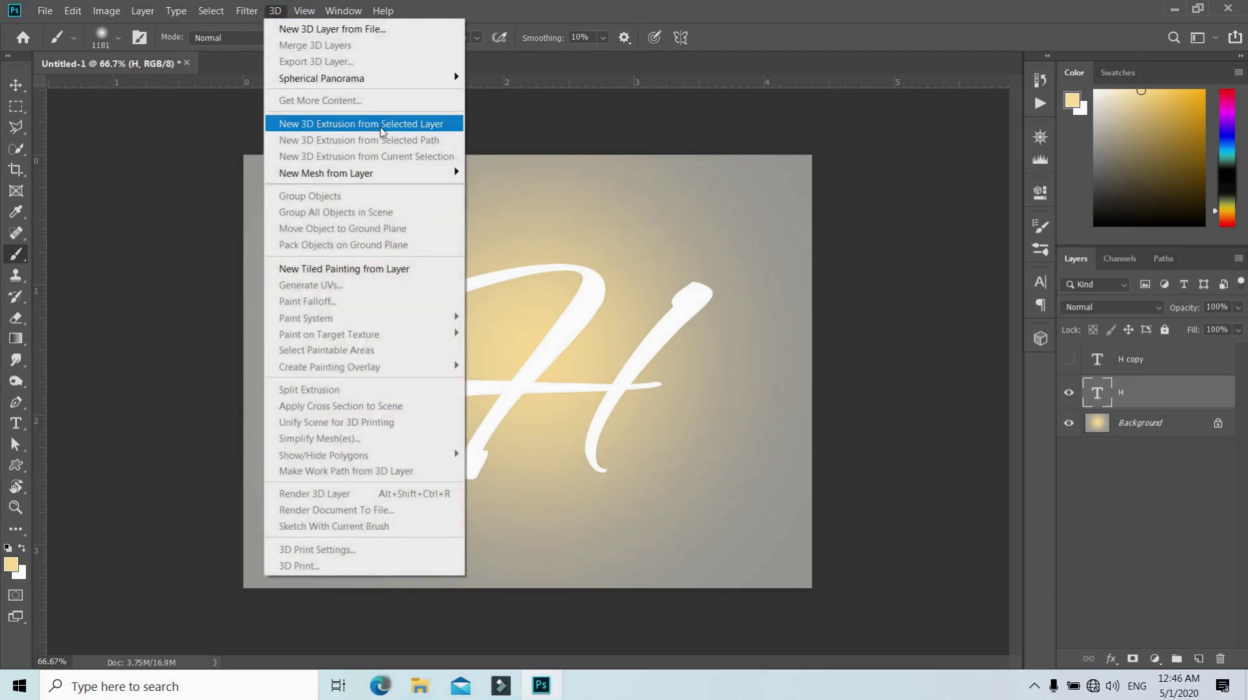
click(390, 124)
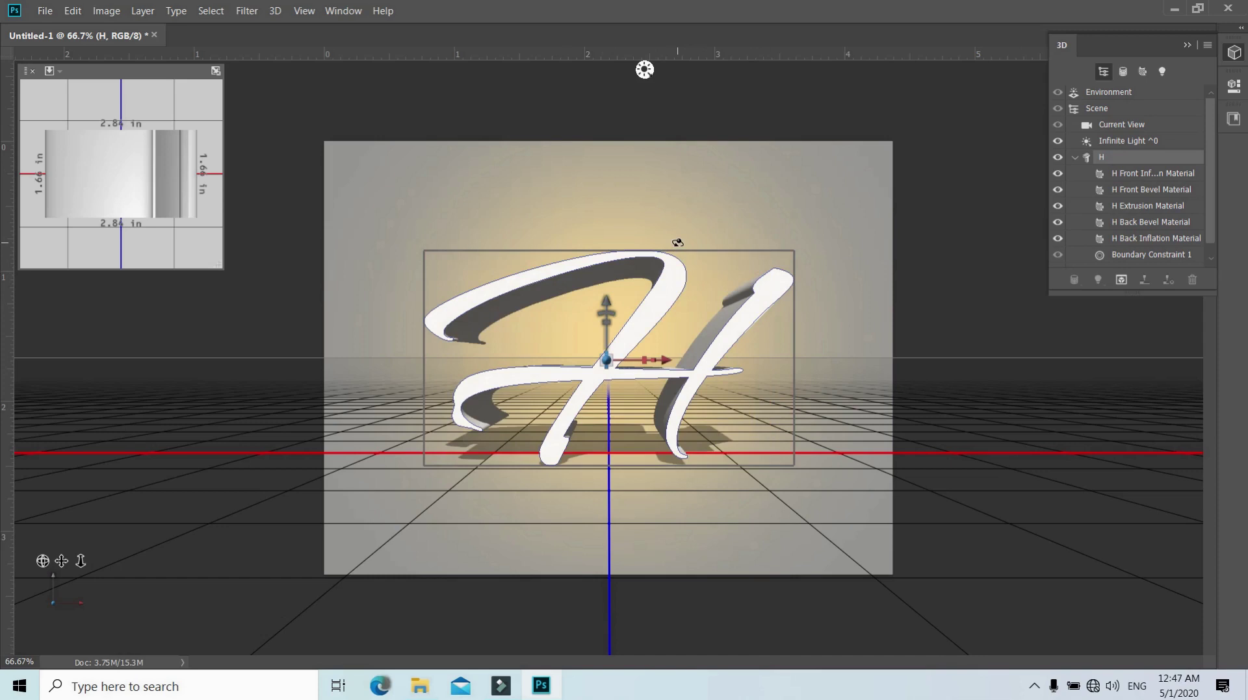
Tilt the 3D H back and open the H Front Inflation Material settings
drag(677, 242, 679, 245)
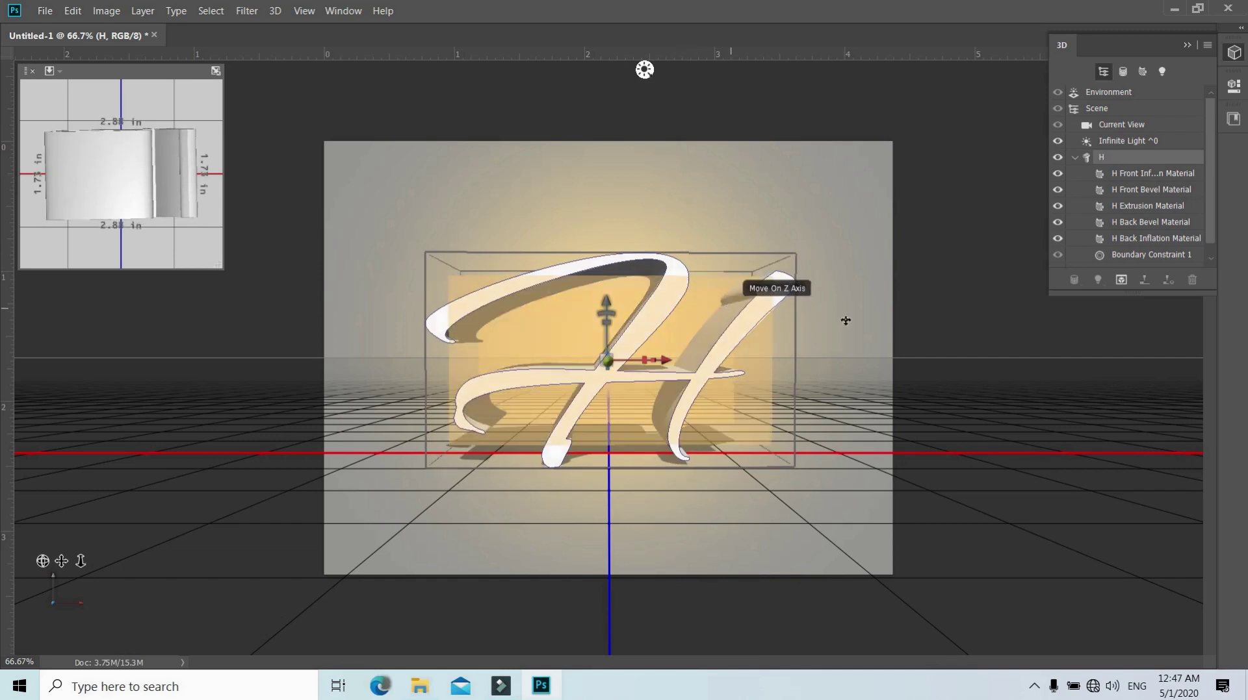
click(1126, 174)
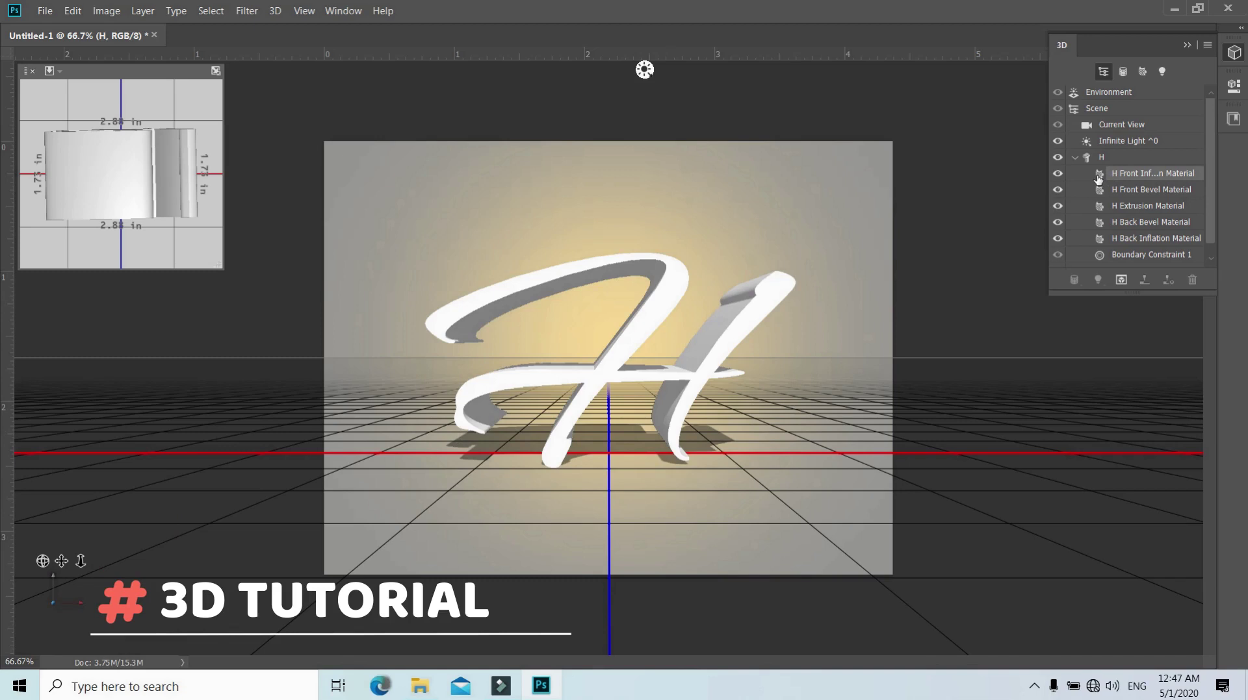
double_click(1098, 179)
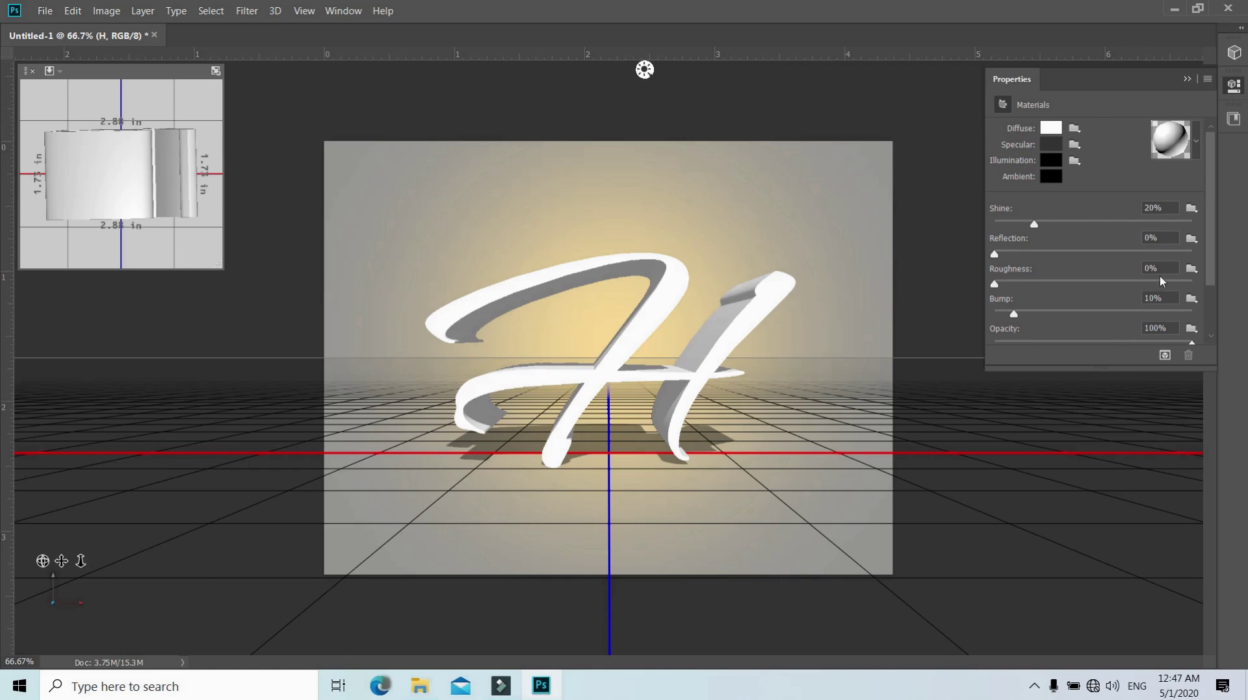
click(1233, 55)
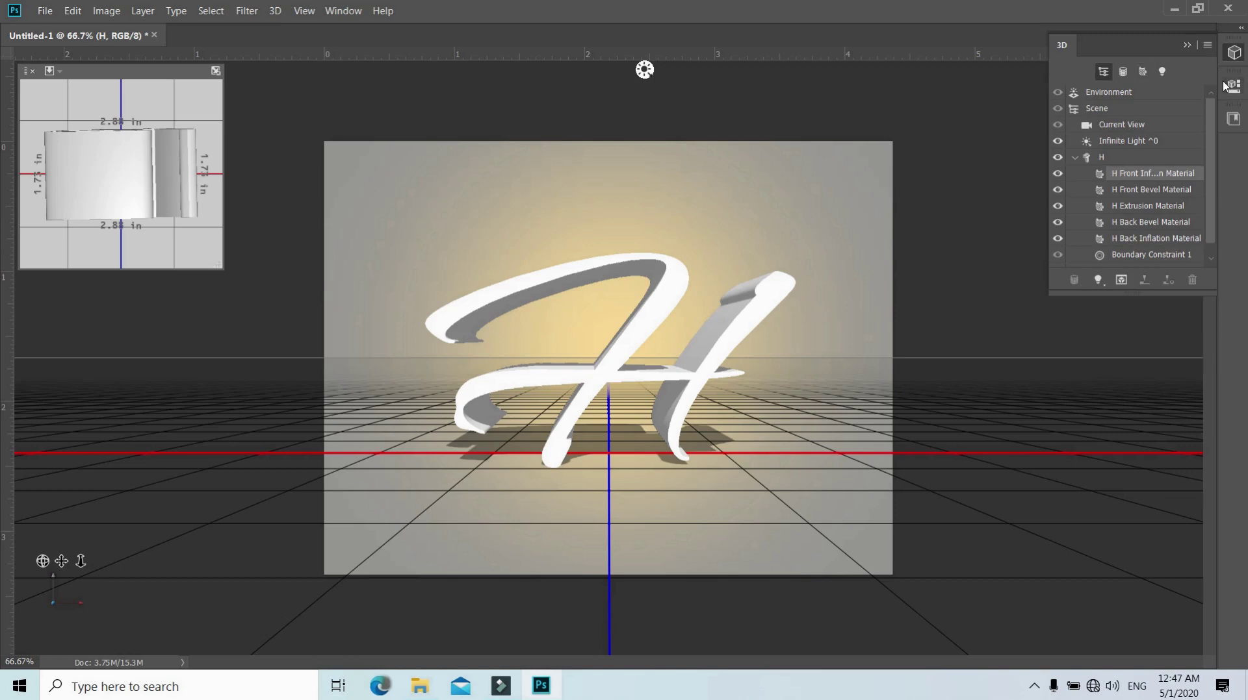
click(1230, 88)
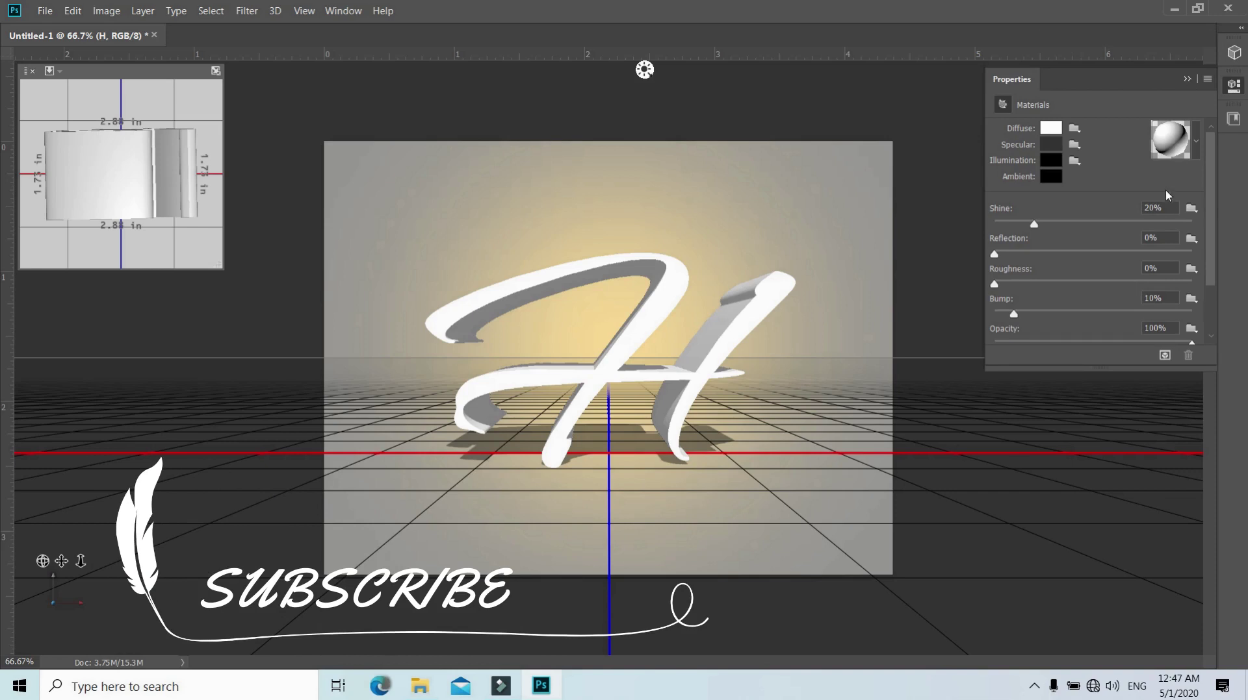
Apply a glossy metallic preset to the front face (82% shine, 30% reflection)
click(1196, 140)
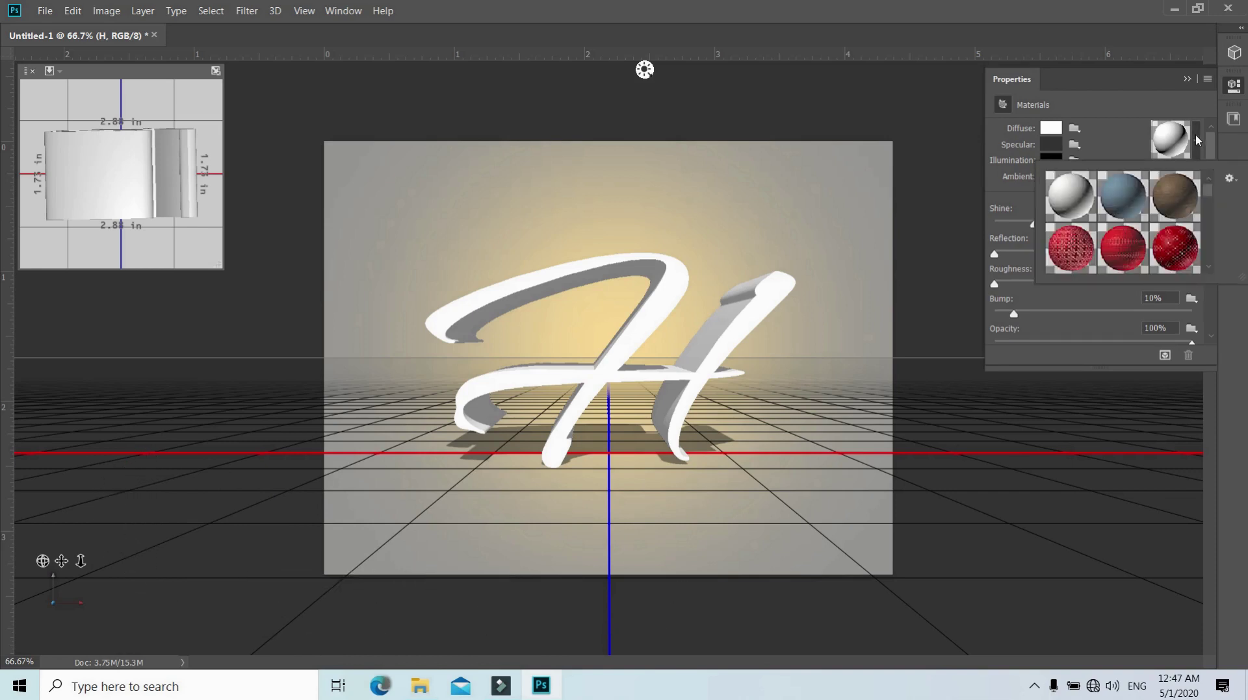
scroll(1164, 276, down, 2)
click(1173, 236)
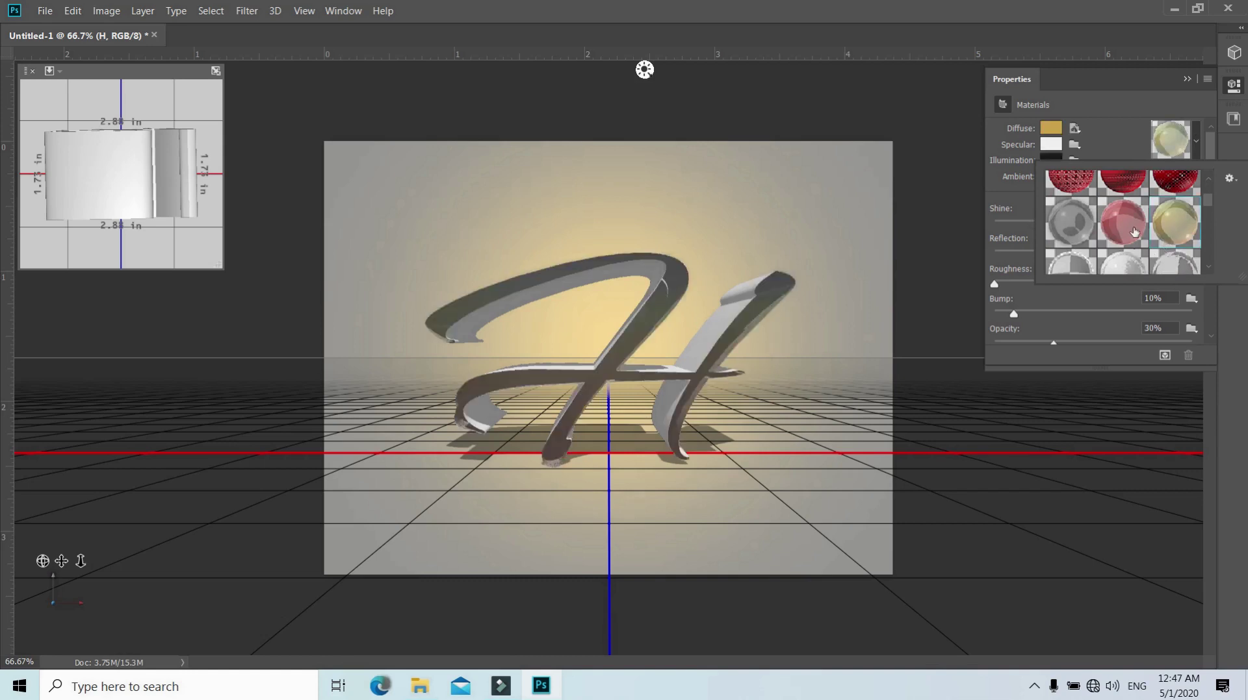
click(1136, 97)
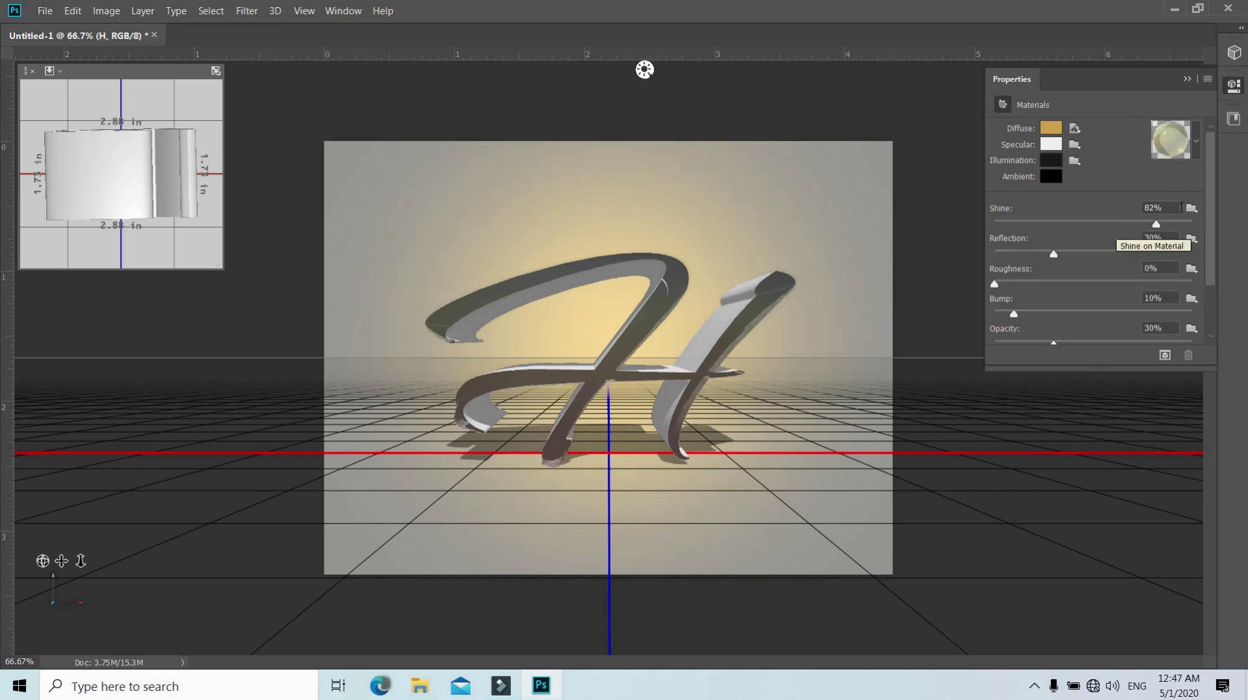
click(1234, 55)
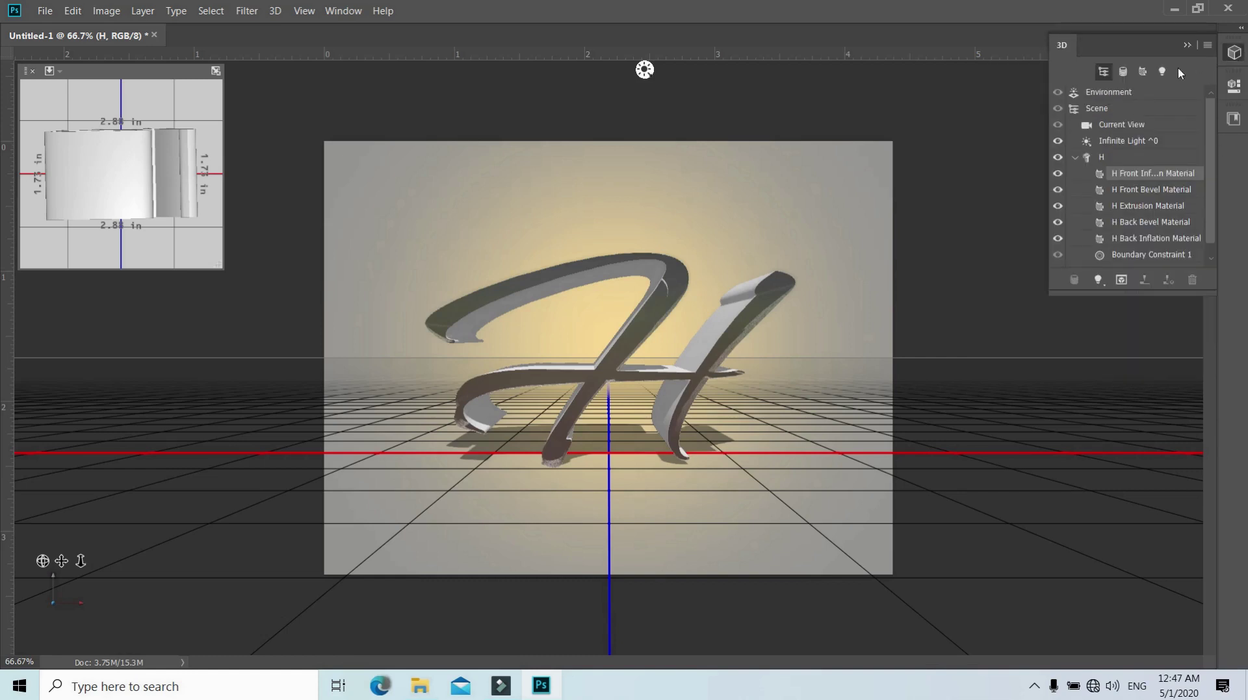
click(1108, 207)
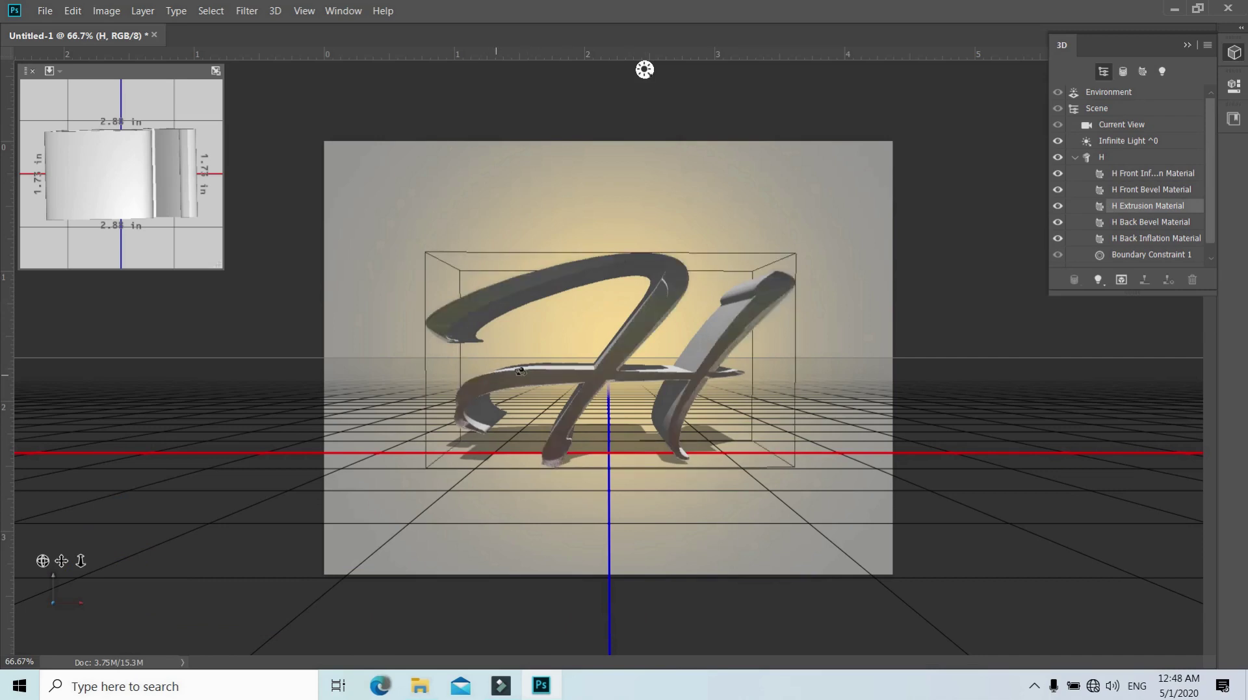
Apply the gold metal preset to the H Extrusion Material (40% shine, 12% reflection)
double_click(1098, 208)
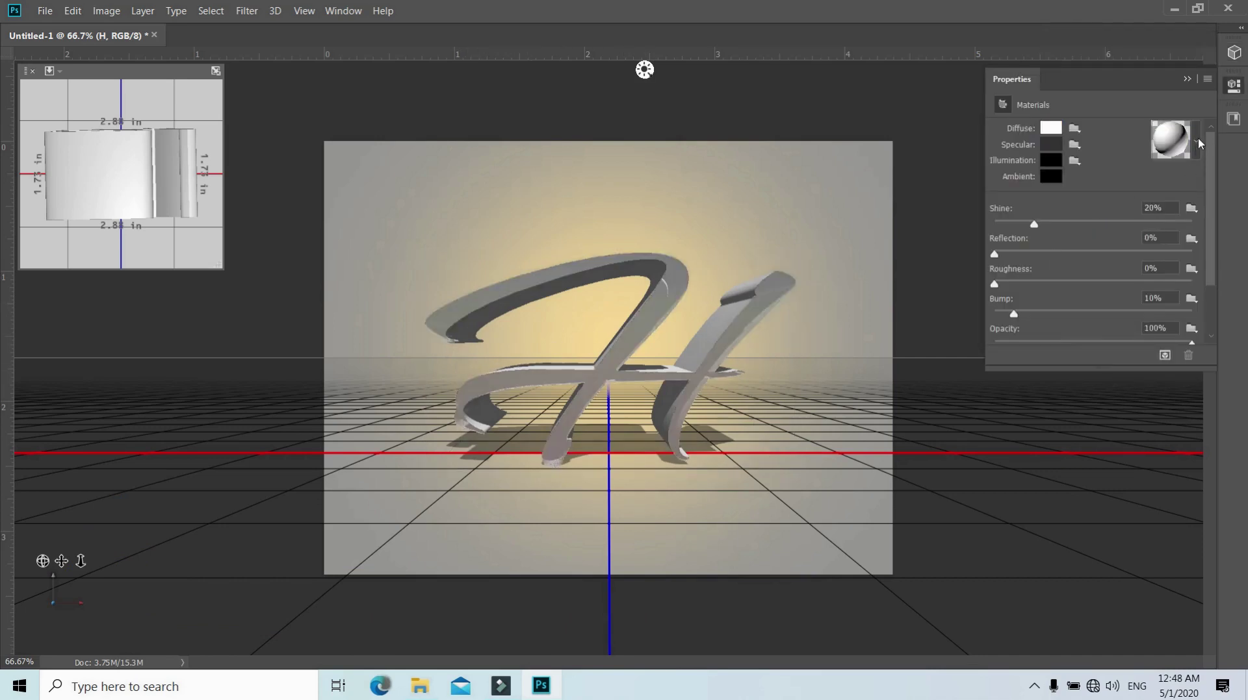
click(1201, 143)
scroll(1180, 198, down, 1)
scroll(1174, 273, down, 1)
scroll(1174, 273, down, 1)
scroll(1174, 273, down, 1)
scroll(1129, 268, down, 2)
scroll(1129, 267, down, 2)
scroll(1129, 268, down, 2)
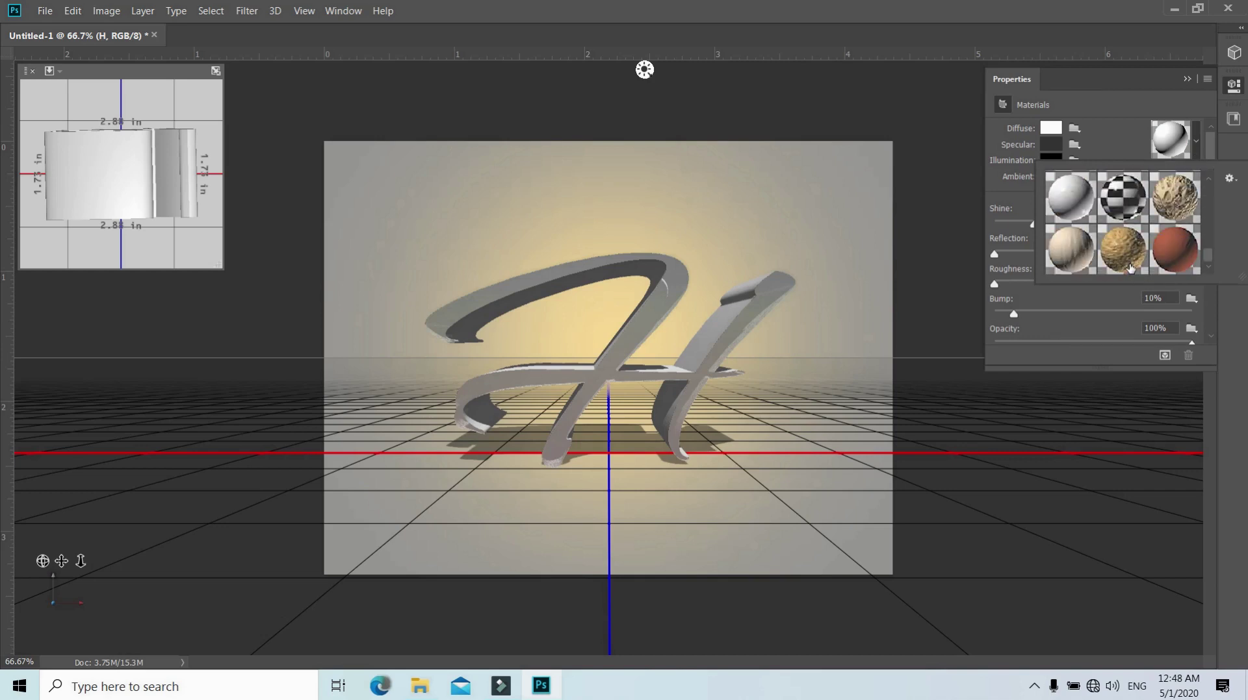
scroll(1129, 267, up, 2)
scroll(1130, 268, up, 1)
scroll(1109, 240, up, 2)
click(1130, 194)
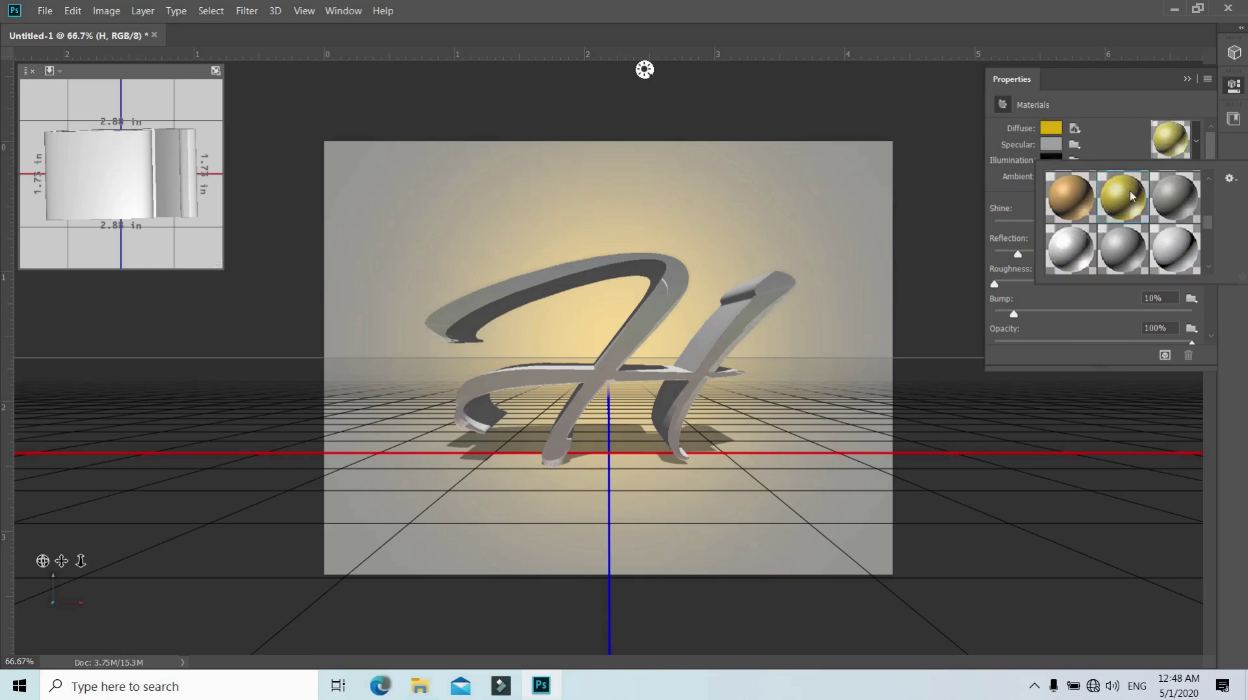
click(1158, 81)
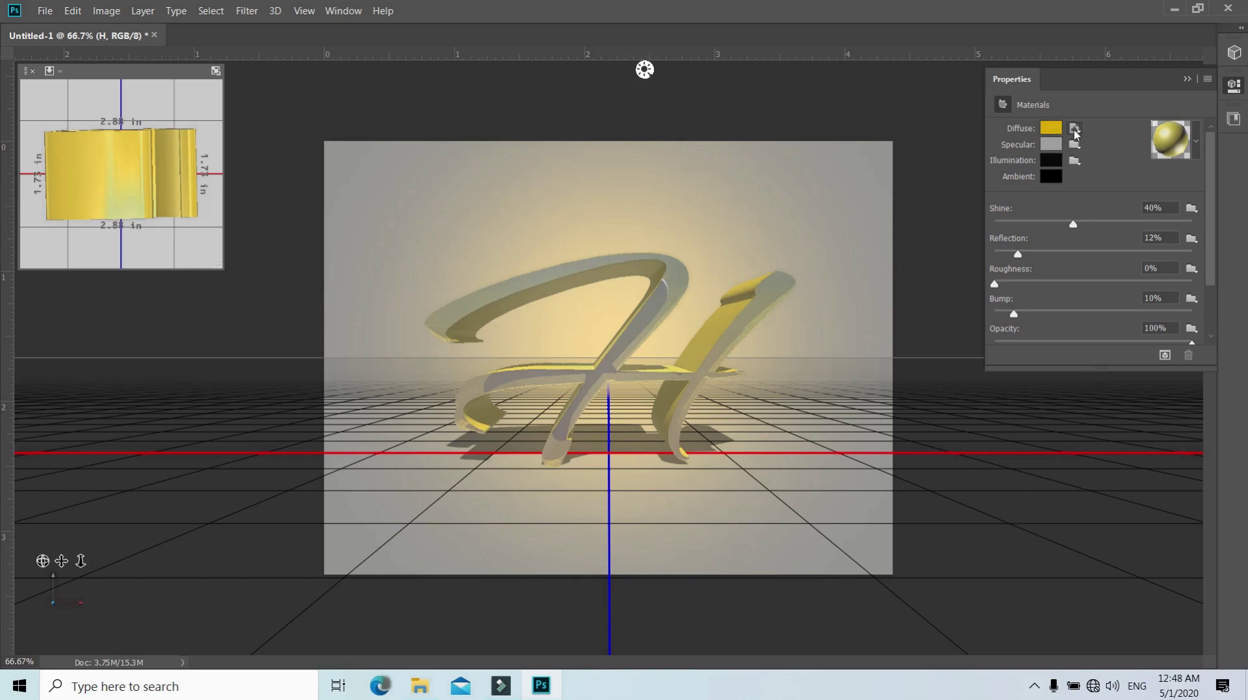
Check the diffuse texture options and enlarge the 3D scene list to show the camera
click(1074, 130)
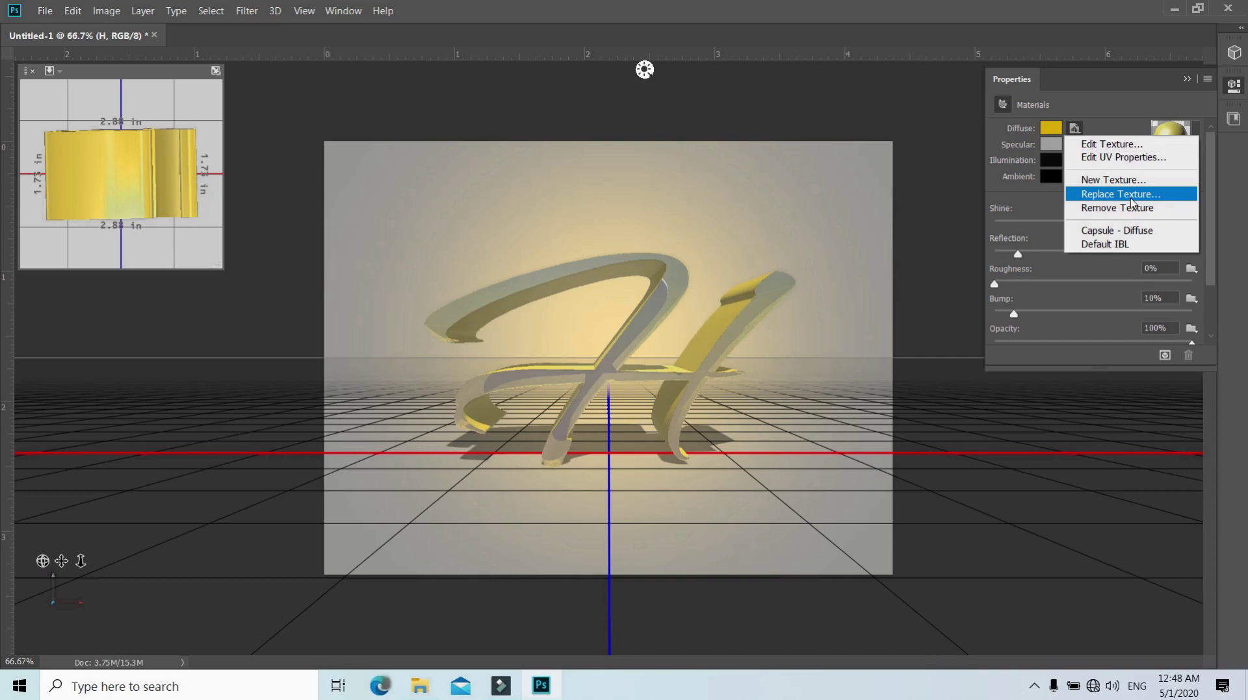
click(1103, 85)
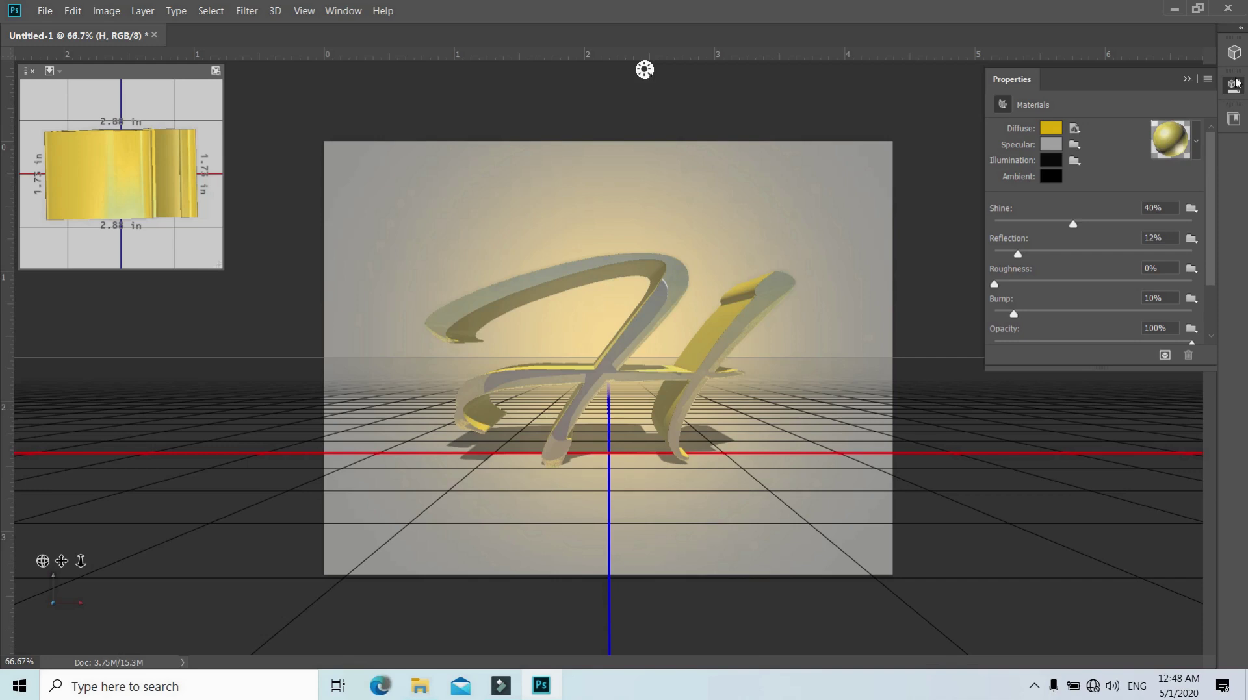
scroll(1115, 254, down, 2)
scroll(1115, 253, up, 2)
scroll(1113, 259, down, 2)
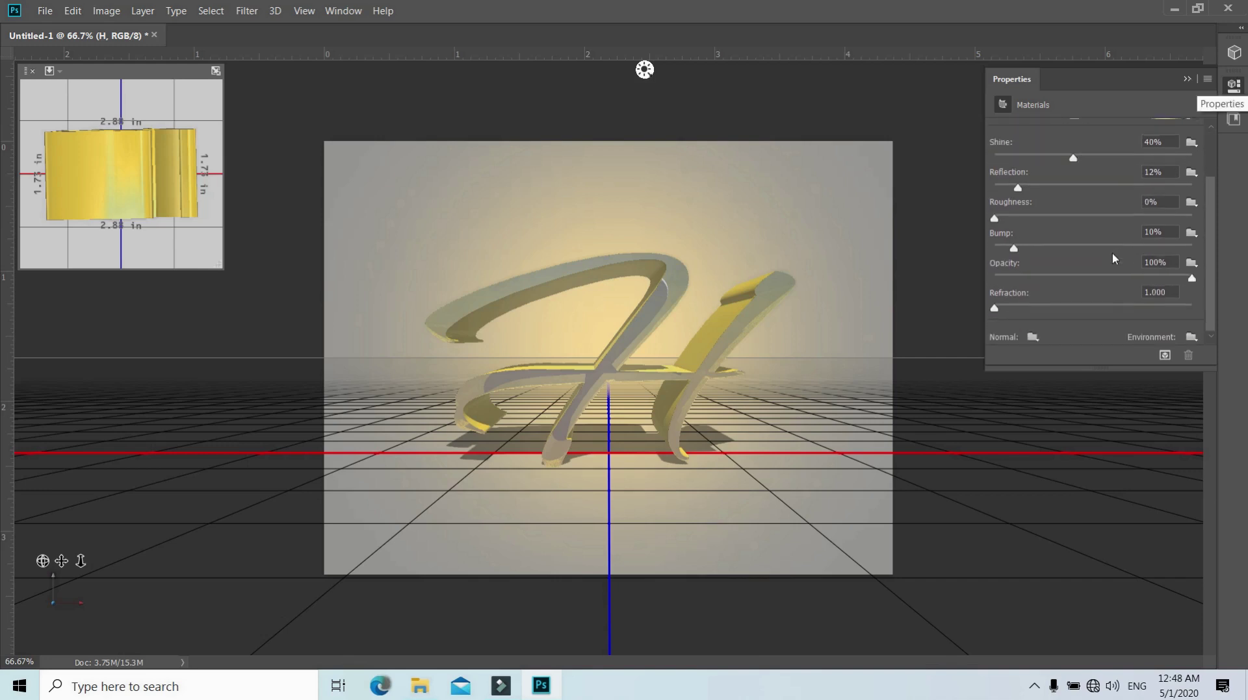
click(1233, 52)
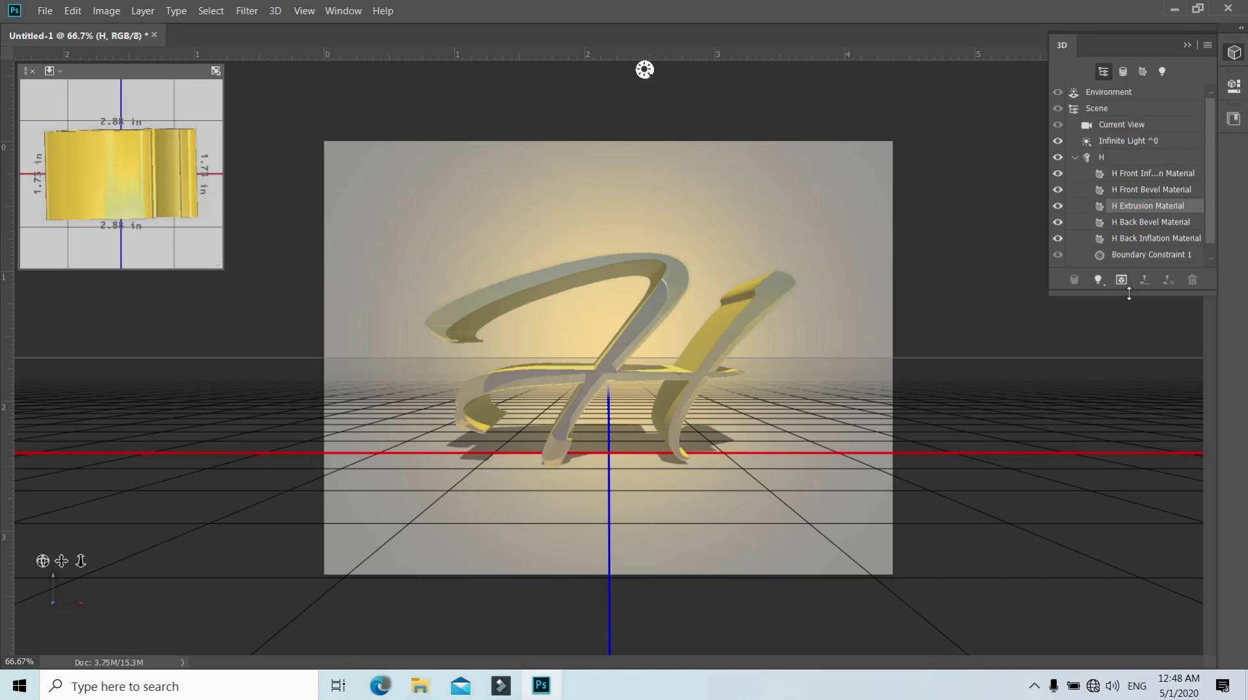
drag(1129, 295, 1129, 381)
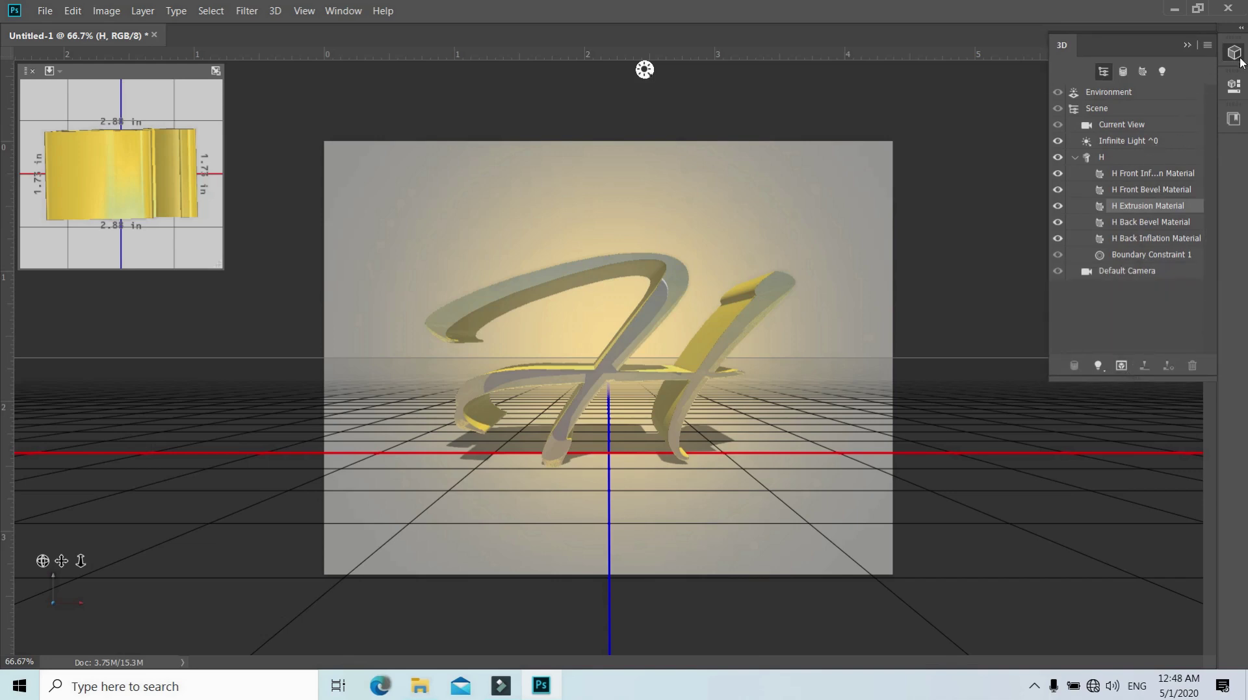
click(1232, 117)
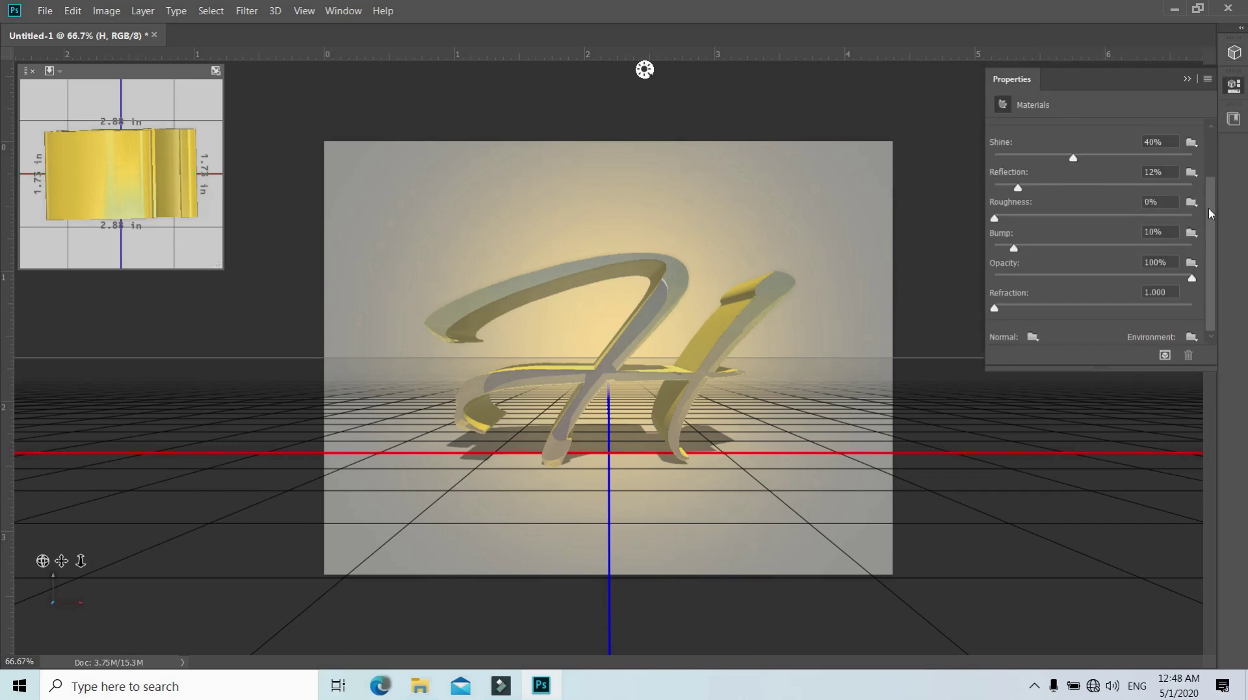
drag(1211, 273, 1219, 165)
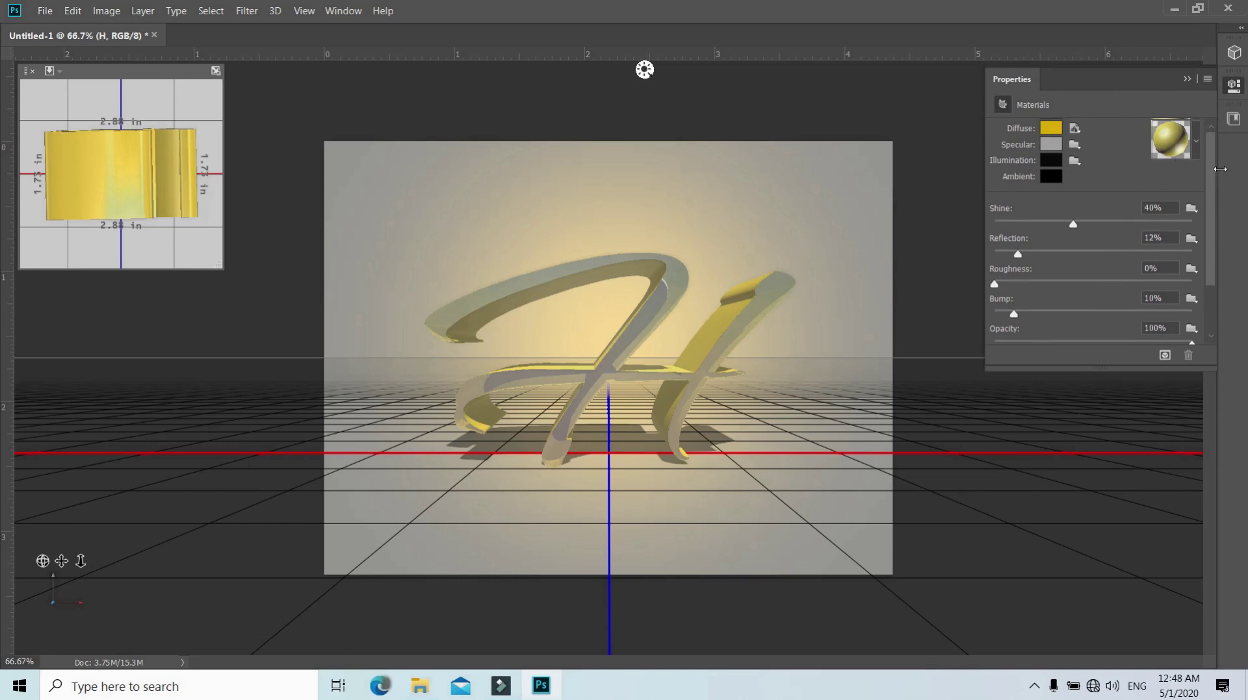
click(1234, 53)
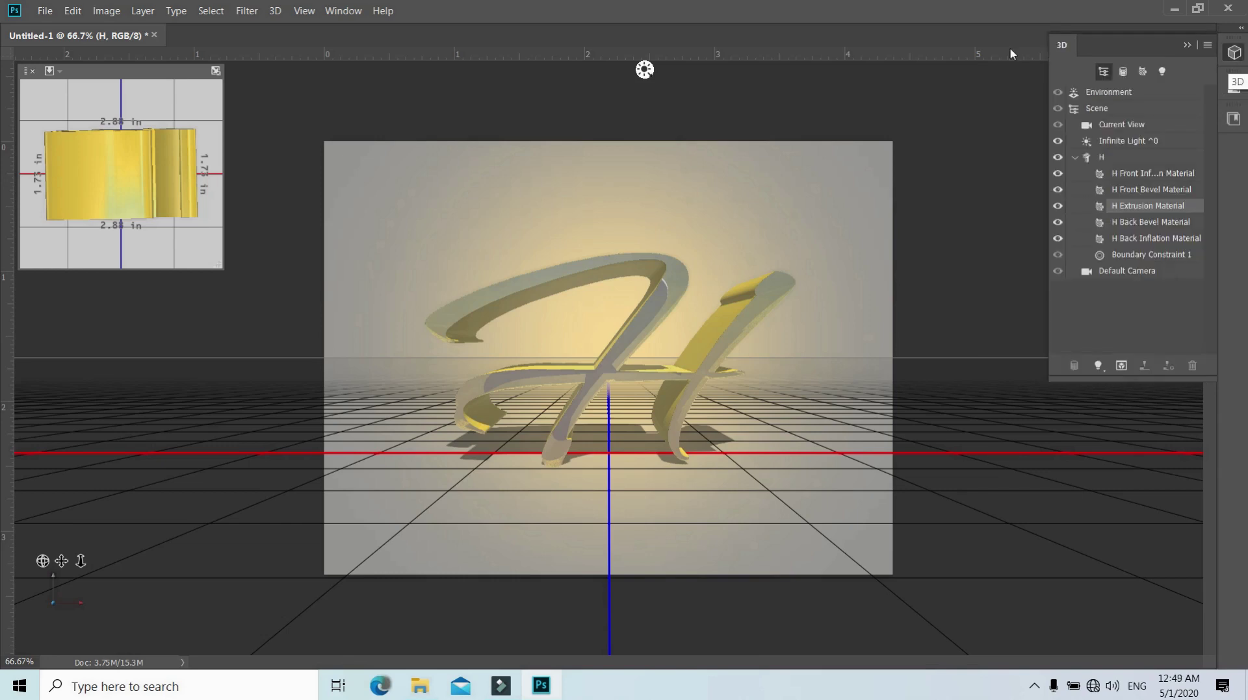
In the Essentials workspace, convert the Background layer into a 3D postcard
click(354, 13)
mouse_move(360, 46)
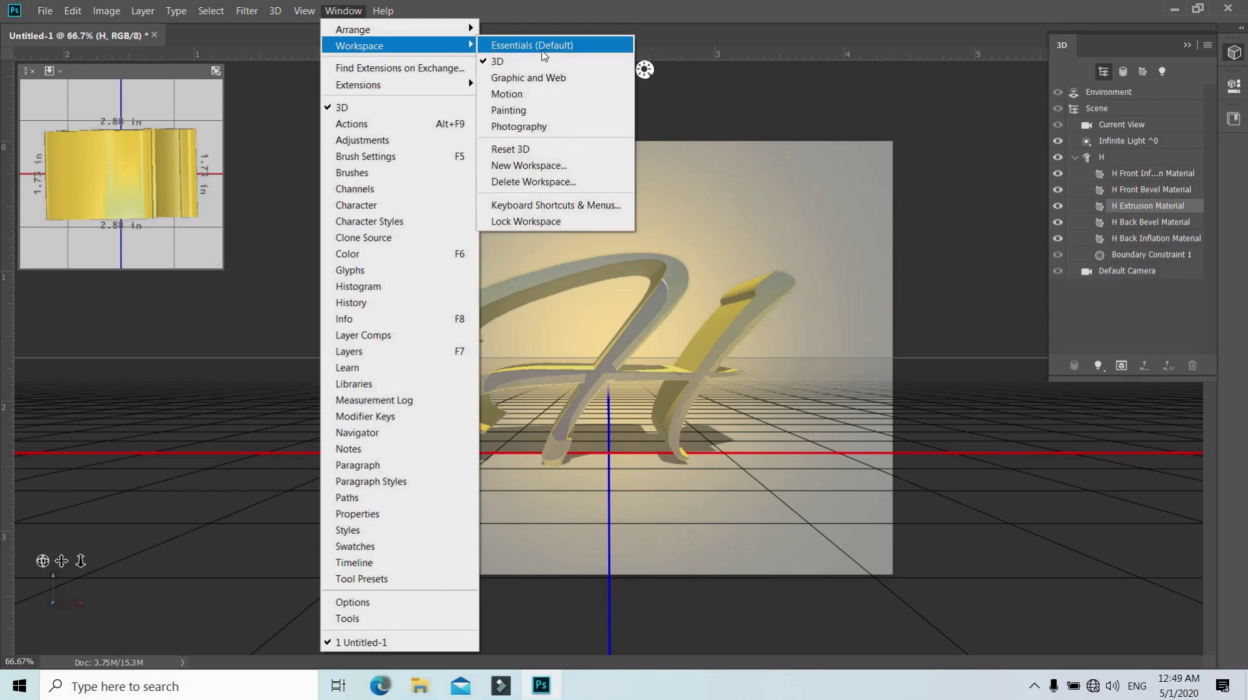
click(536, 47)
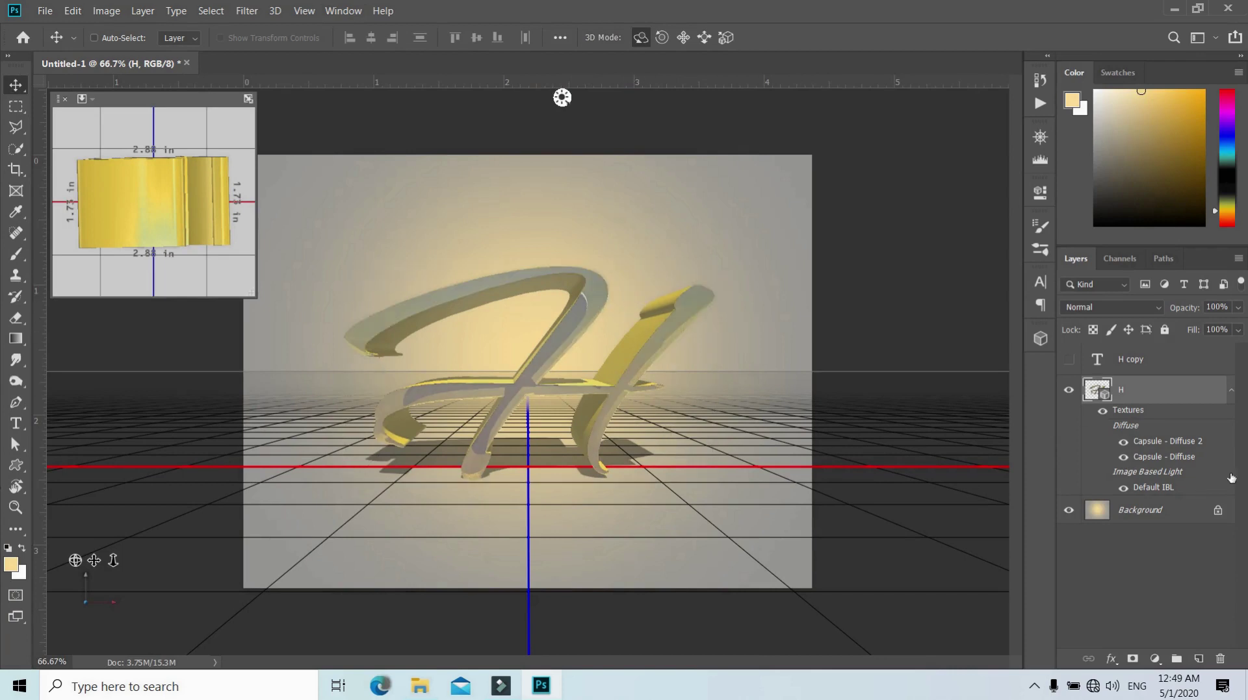
click(1189, 515)
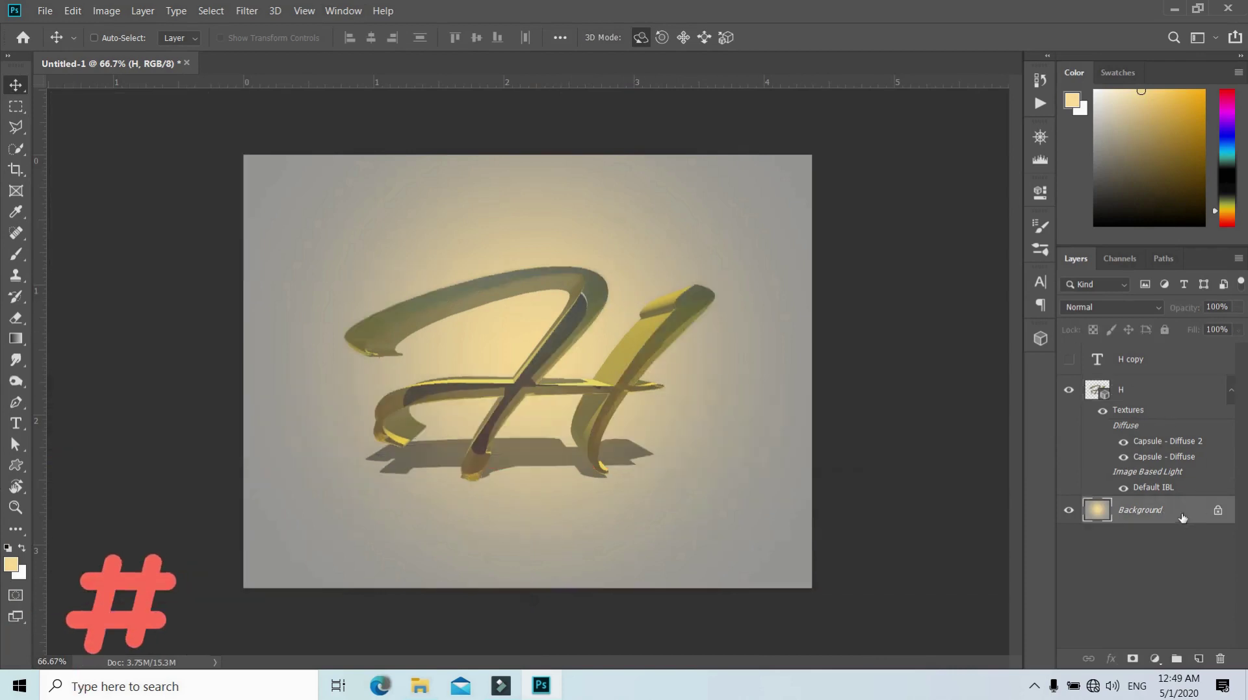
right_click(1190, 515)
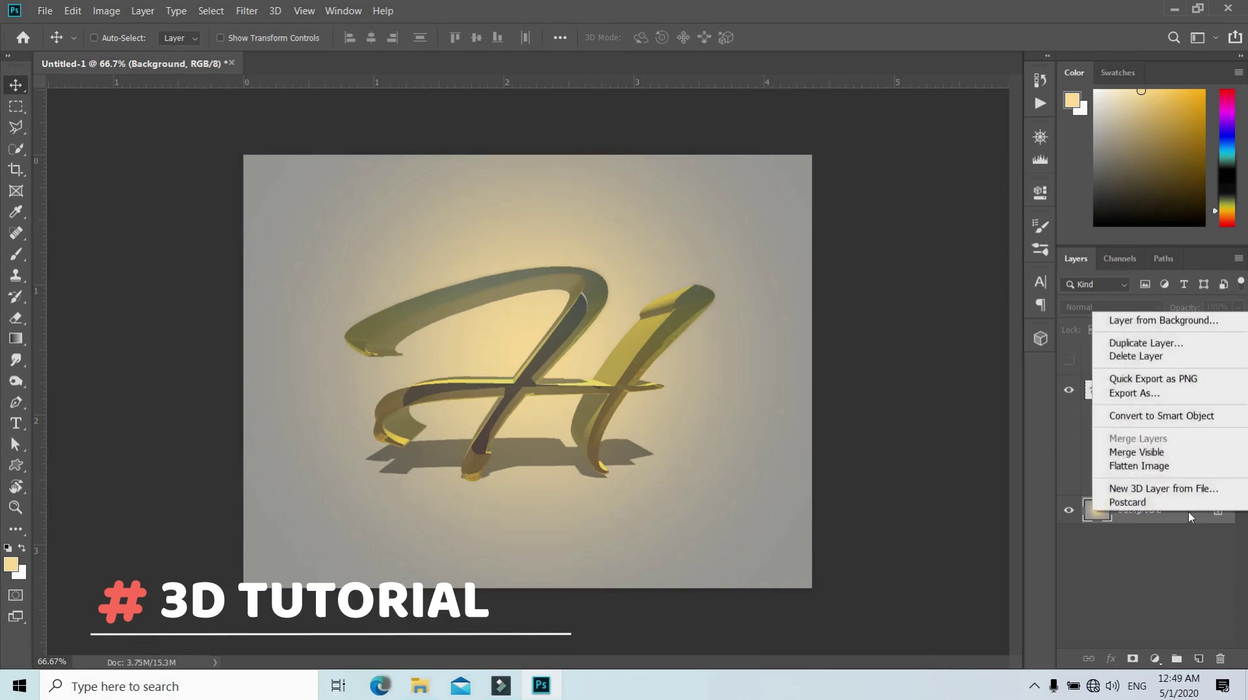
click(1126, 503)
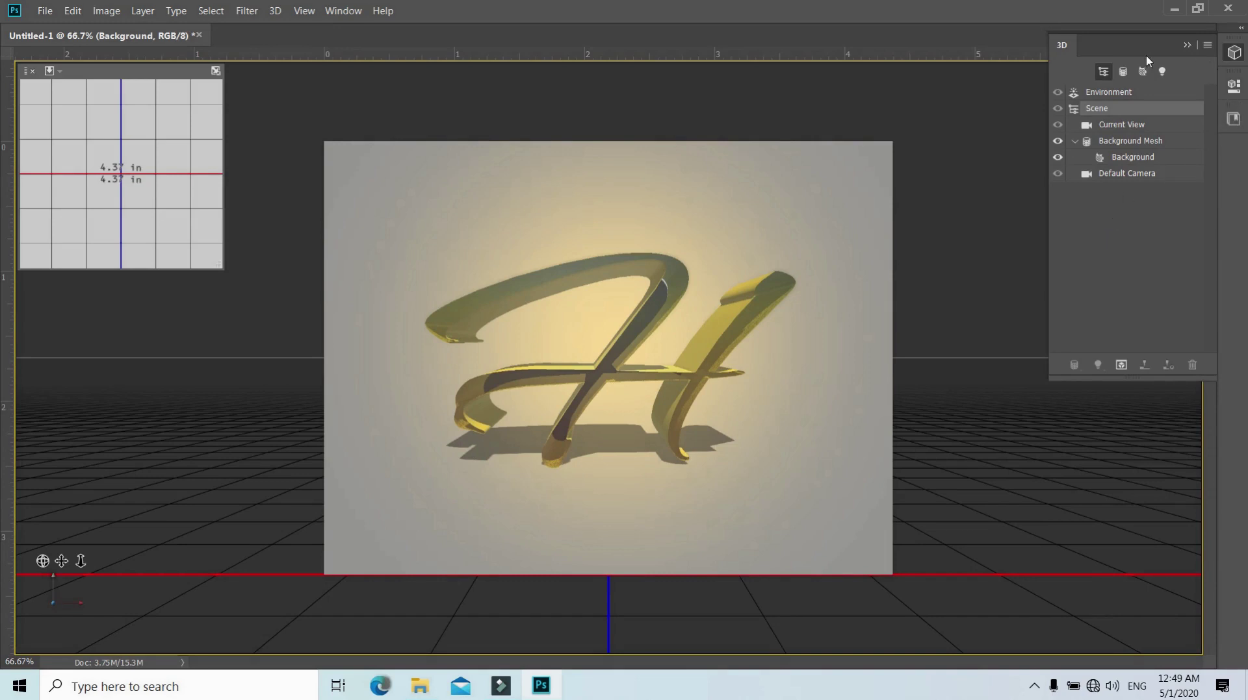
Restore the workspace and select the H layer together with the postcard
click(333, 10)
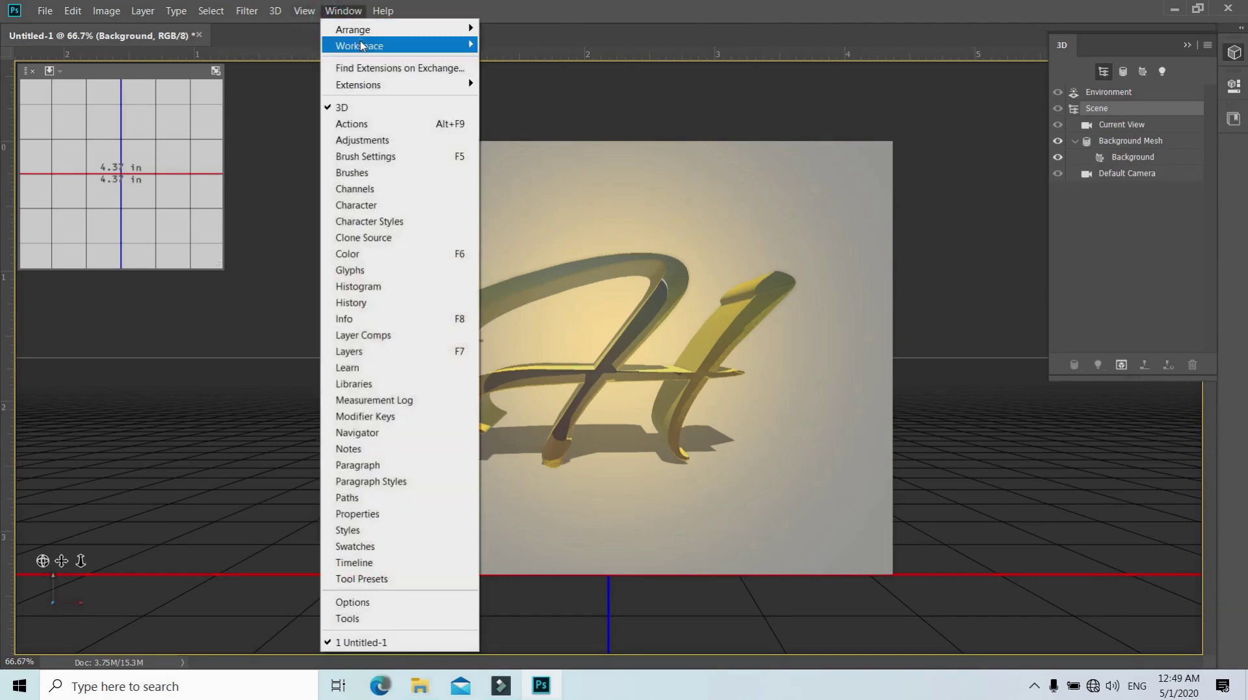
click(527, 45)
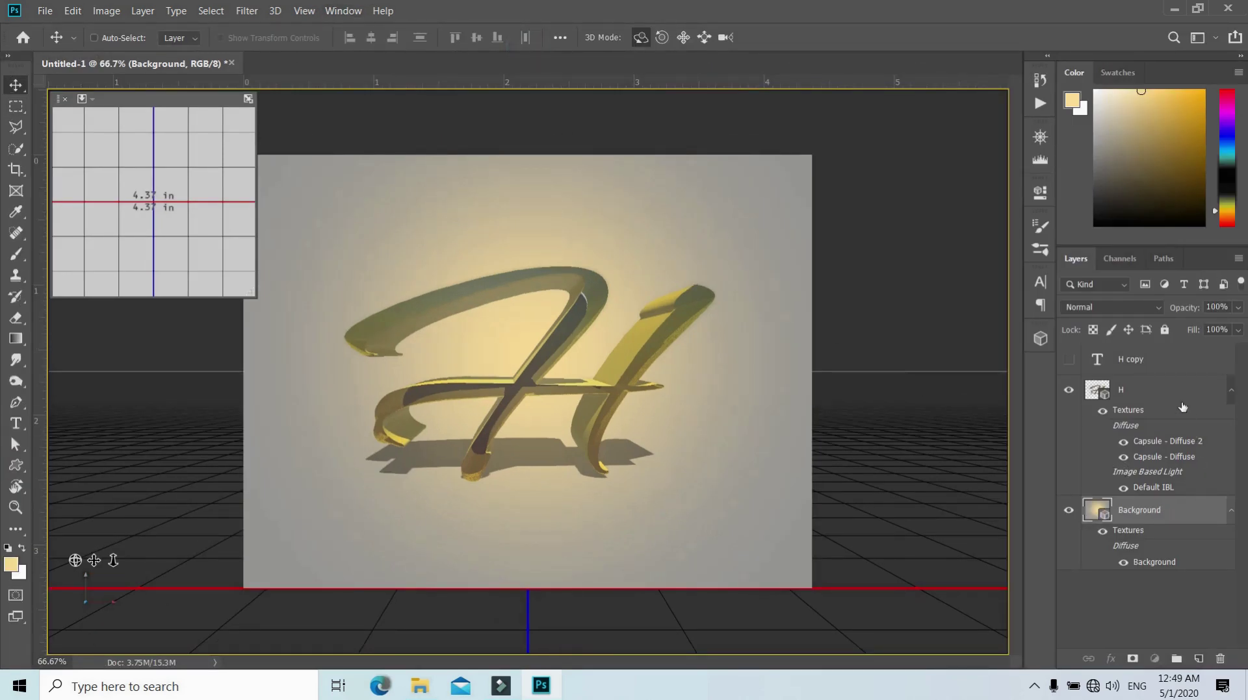
click(1182, 405)
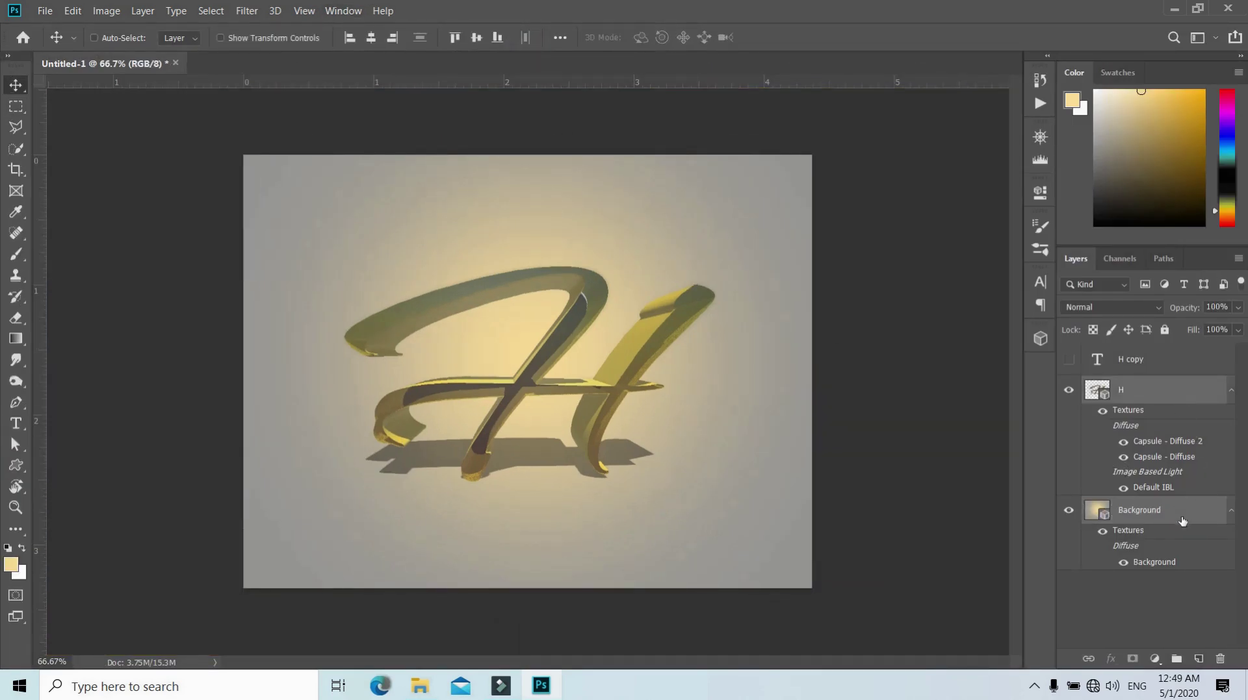
Merge the 3D H and postcard layers with Ctrl+E and render the 3D scene
key(ctrl+e)
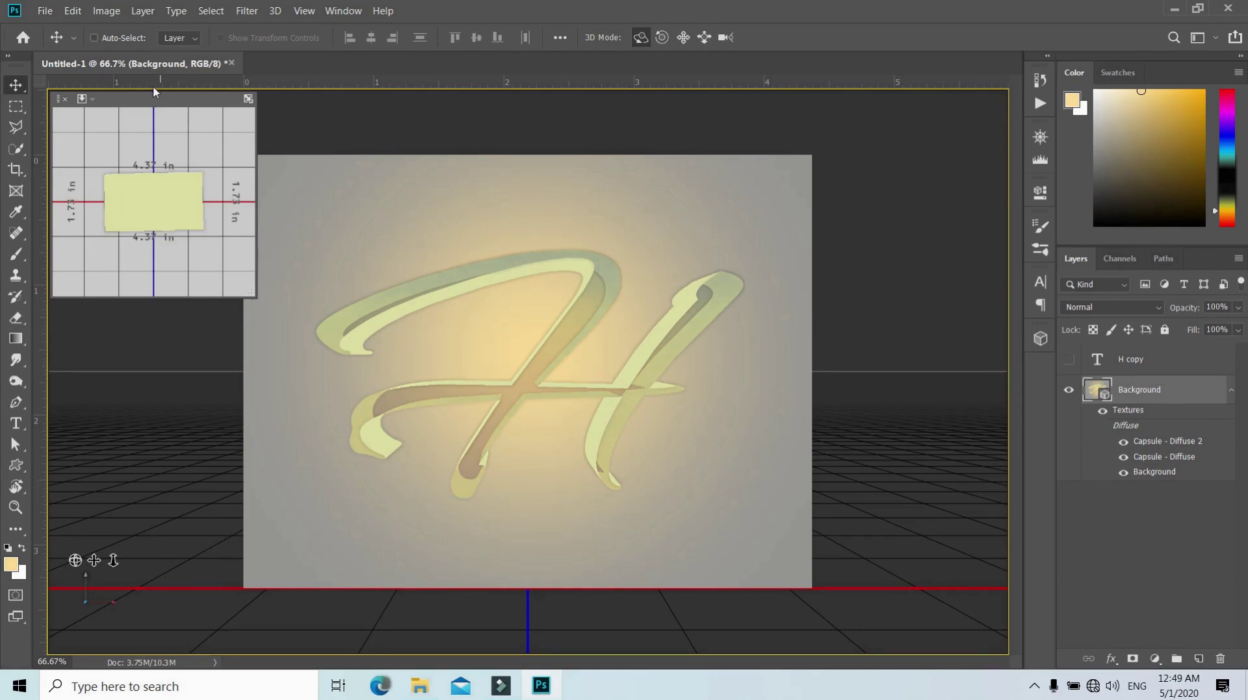
click(275, 10)
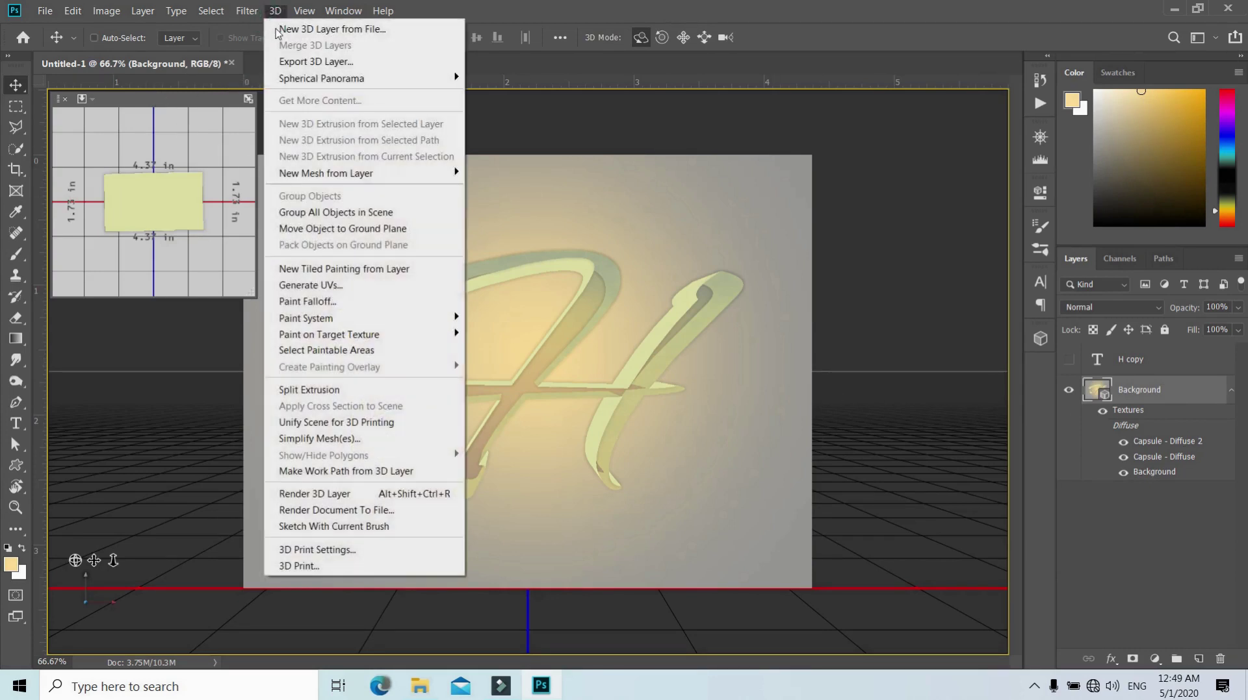
click(369, 500)
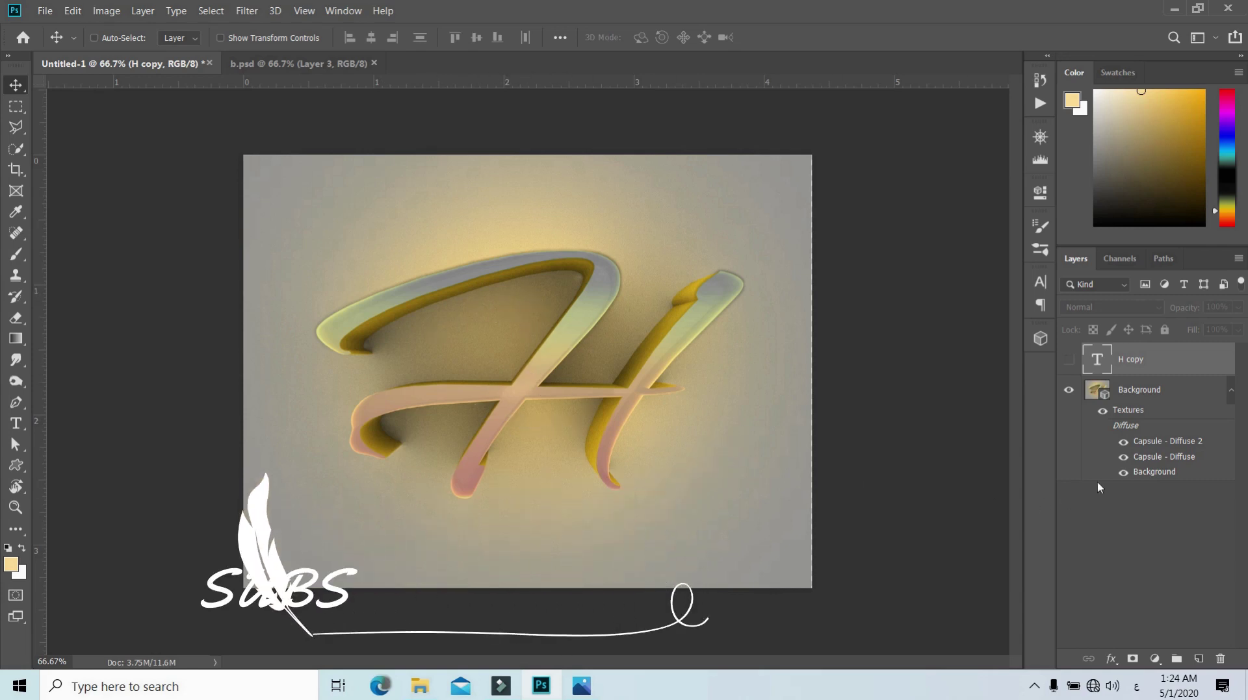
Show the white H copy and scale it up to about 117% over the rendered H
click(1069, 361)
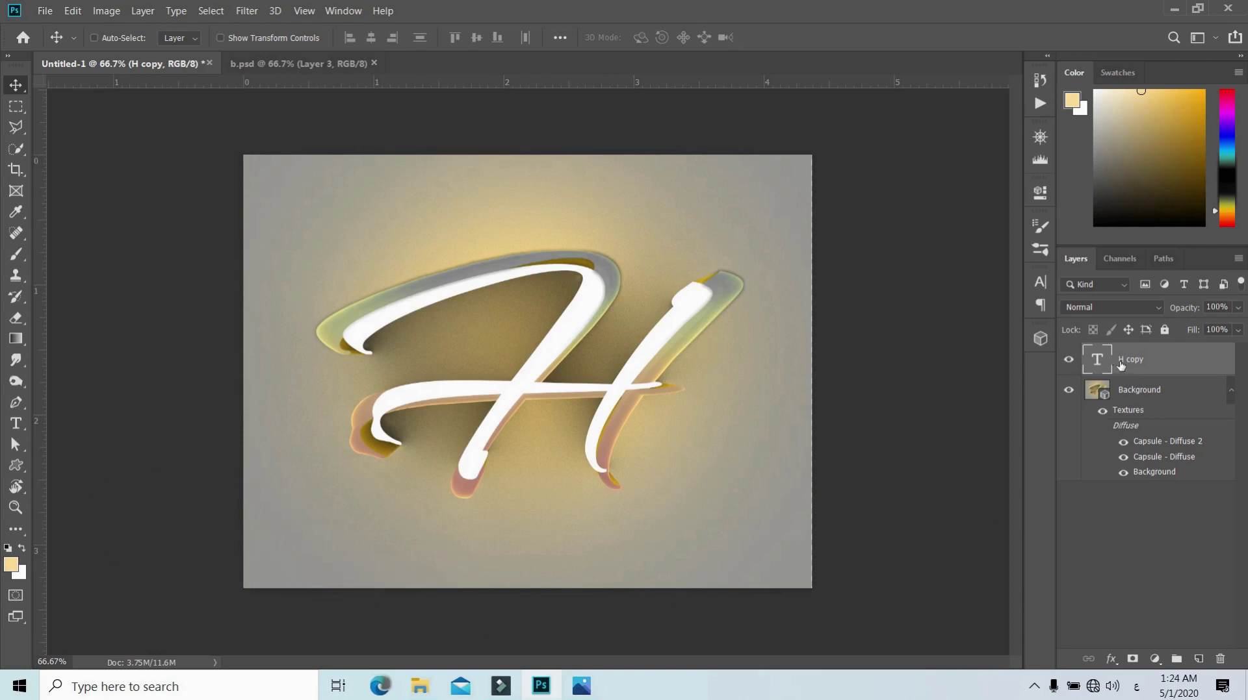
key(ctrl+t)
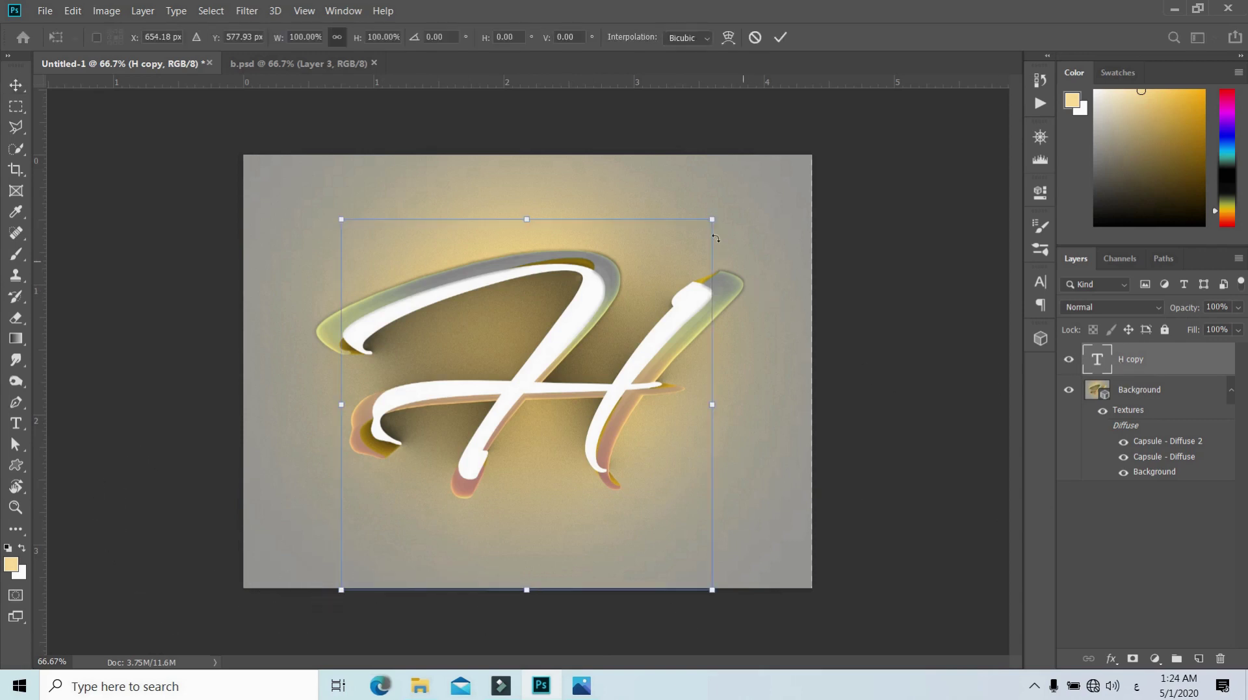
drag(712, 222, 735, 205)
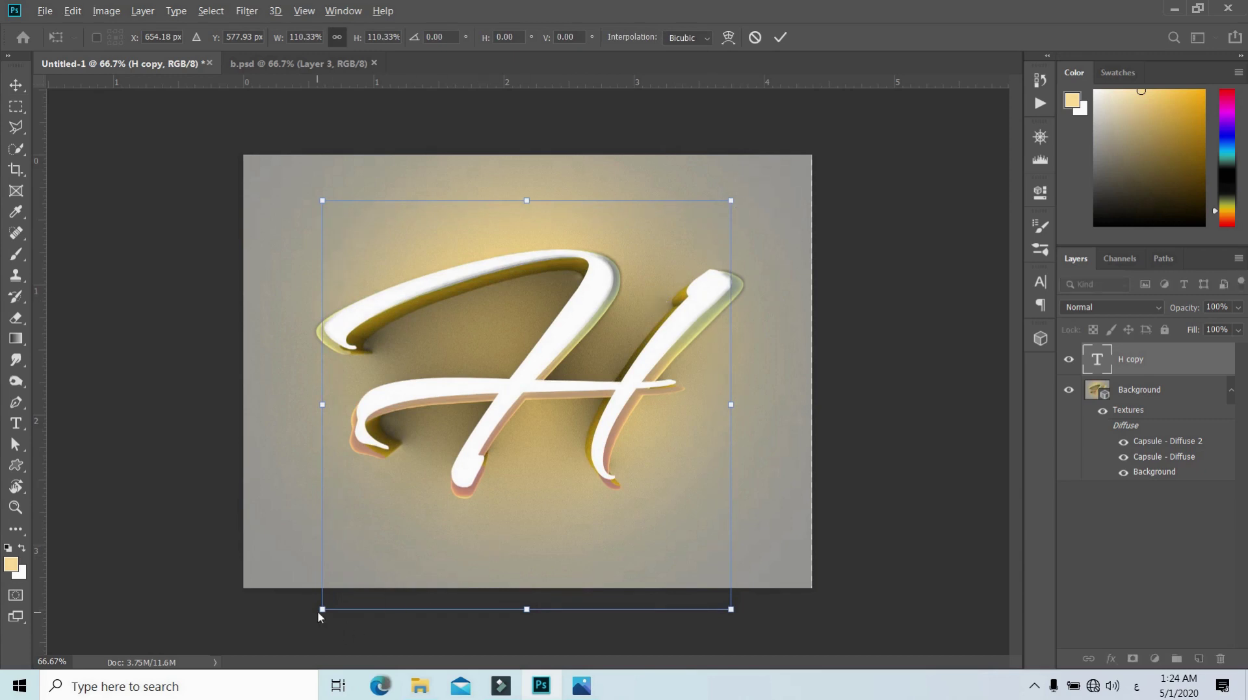
drag(321, 611, 312, 620)
drag(730, 622, 742, 631)
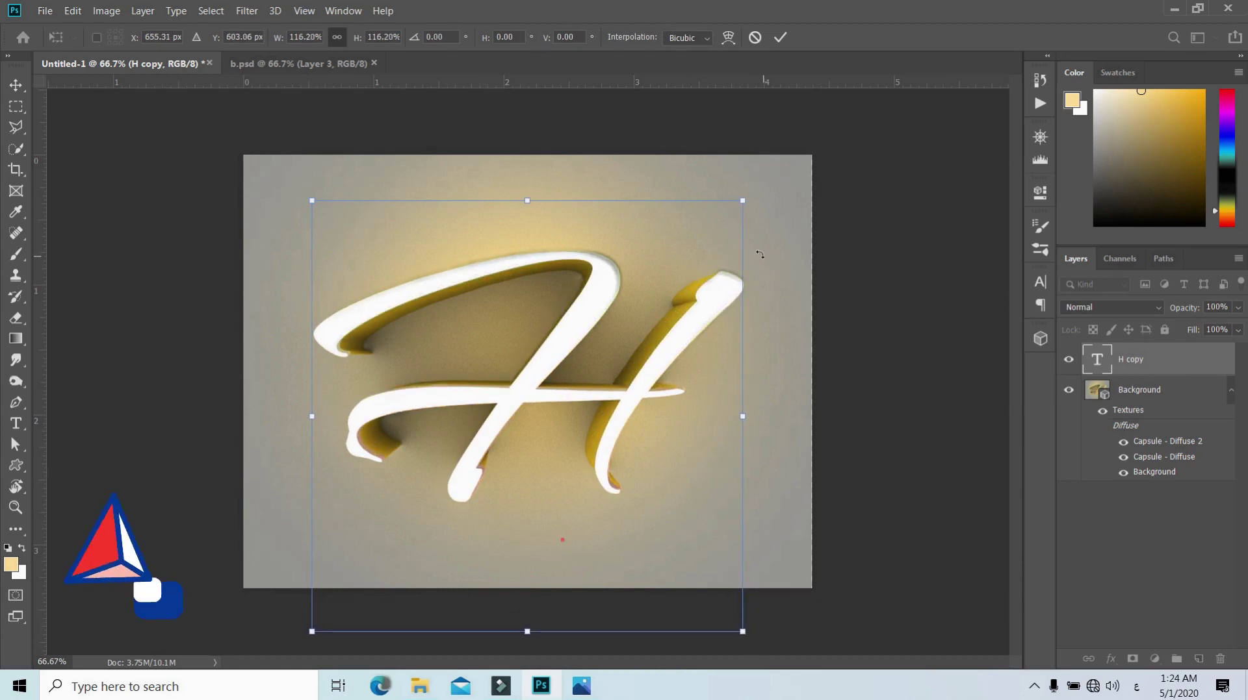
drag(744, 196, 748, 193)
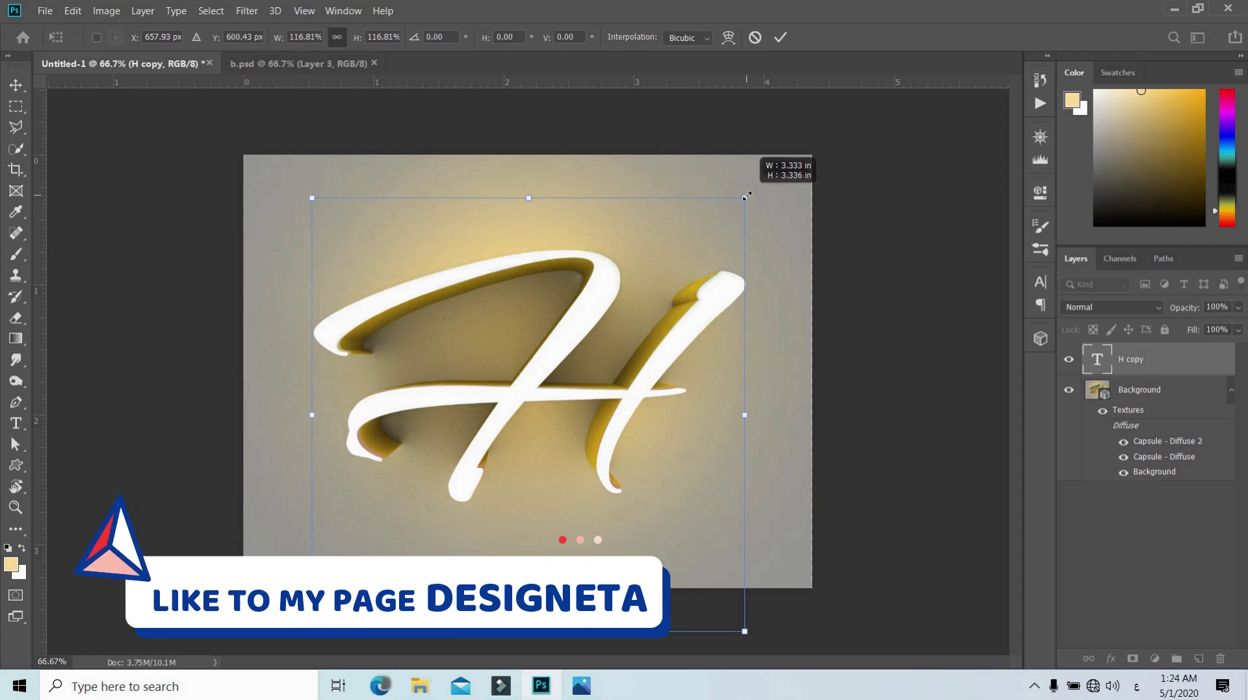
key(Return)
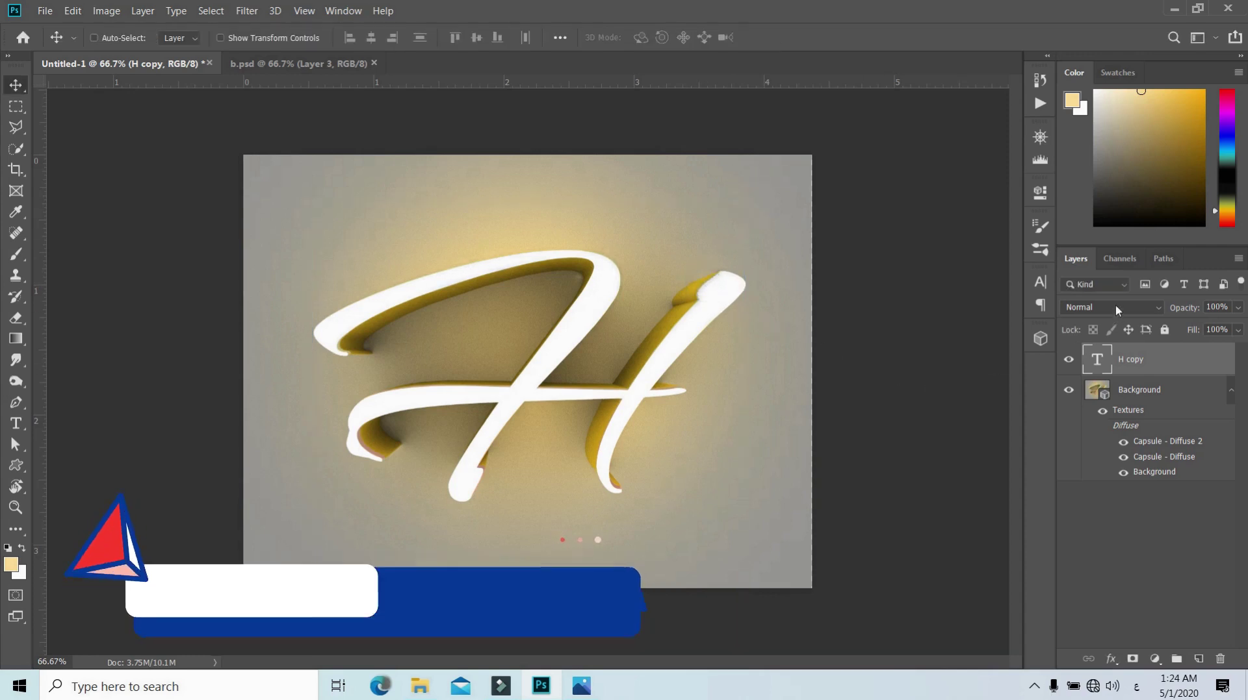
Check blend modes on the H copy, keep Normal, and hide the layer again
click(1113, 308)
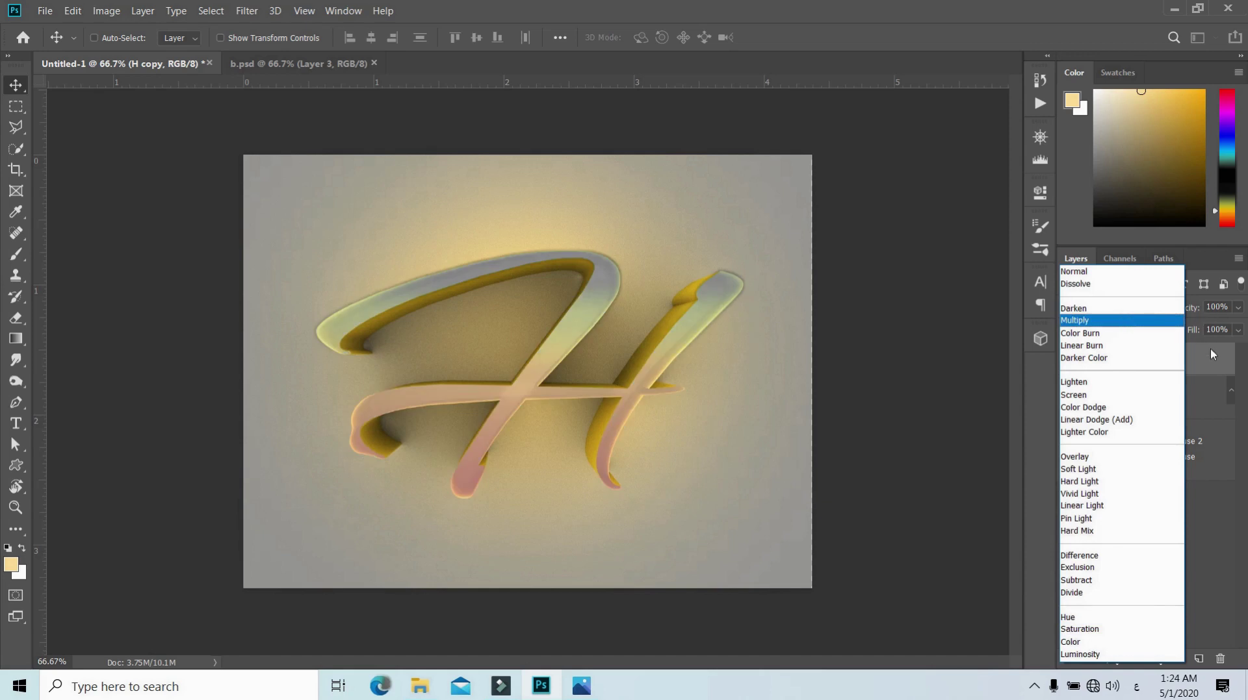
click(1211, 350)
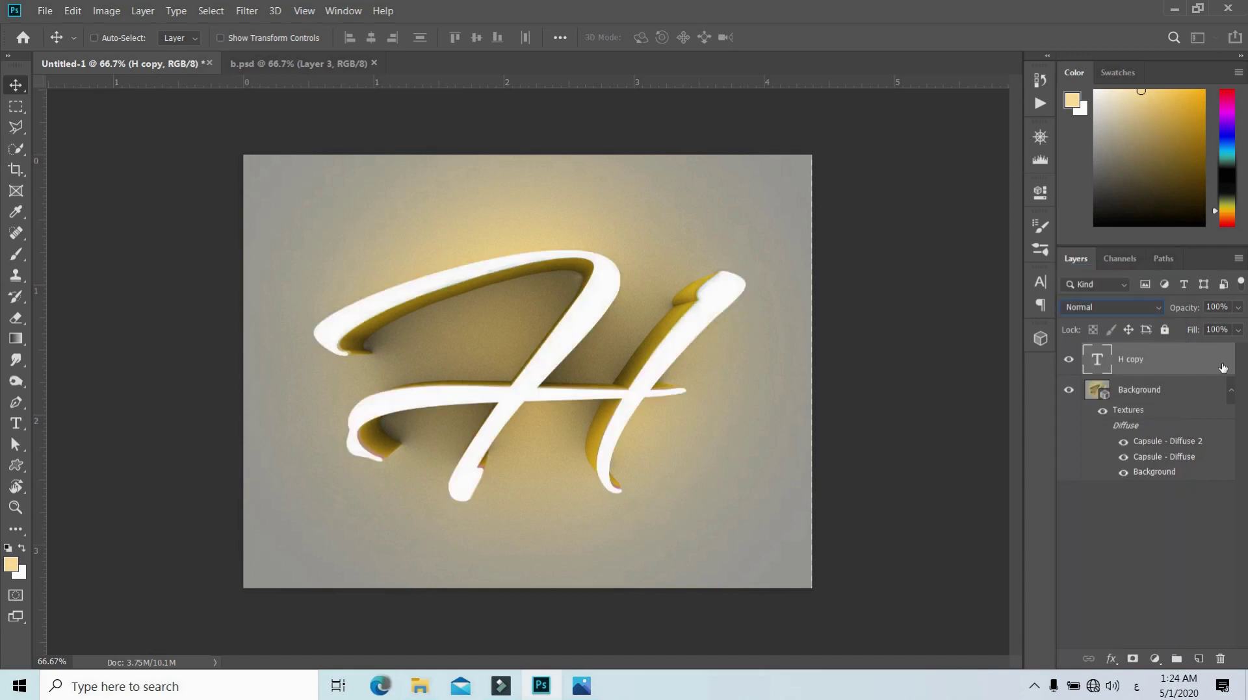
click(1068, 360)
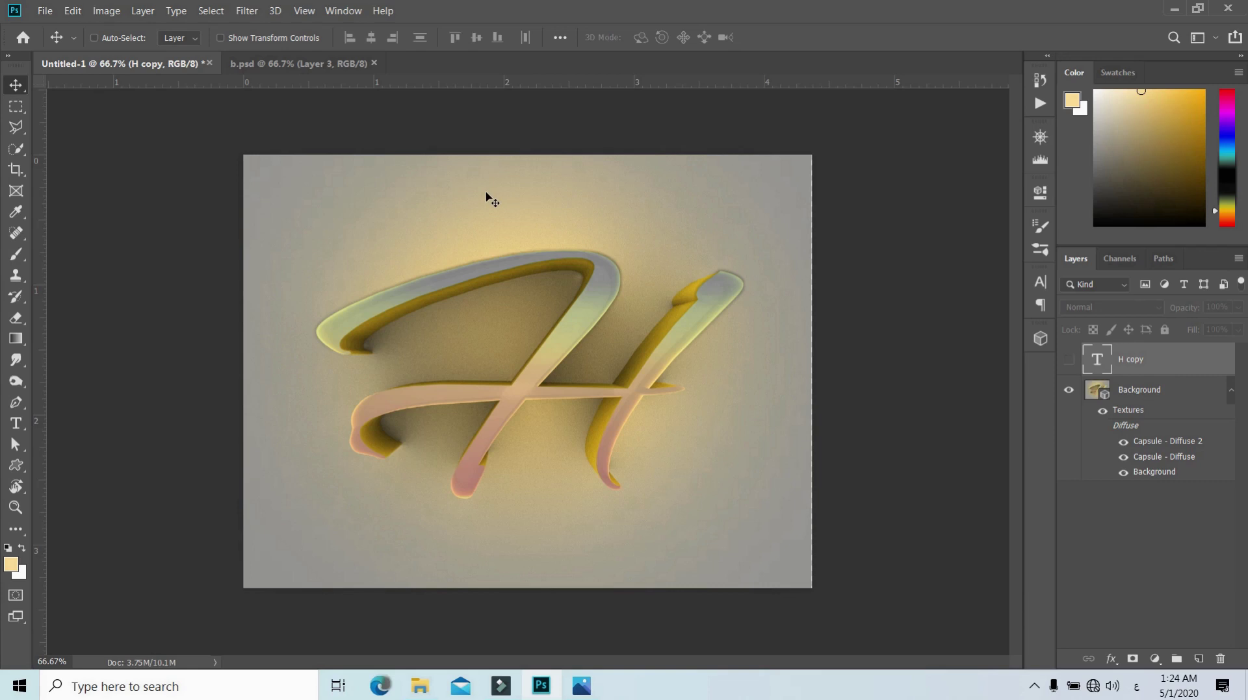
With Auto-Select on, drag the red bird from b.psd onto the H image
click(330, 65)
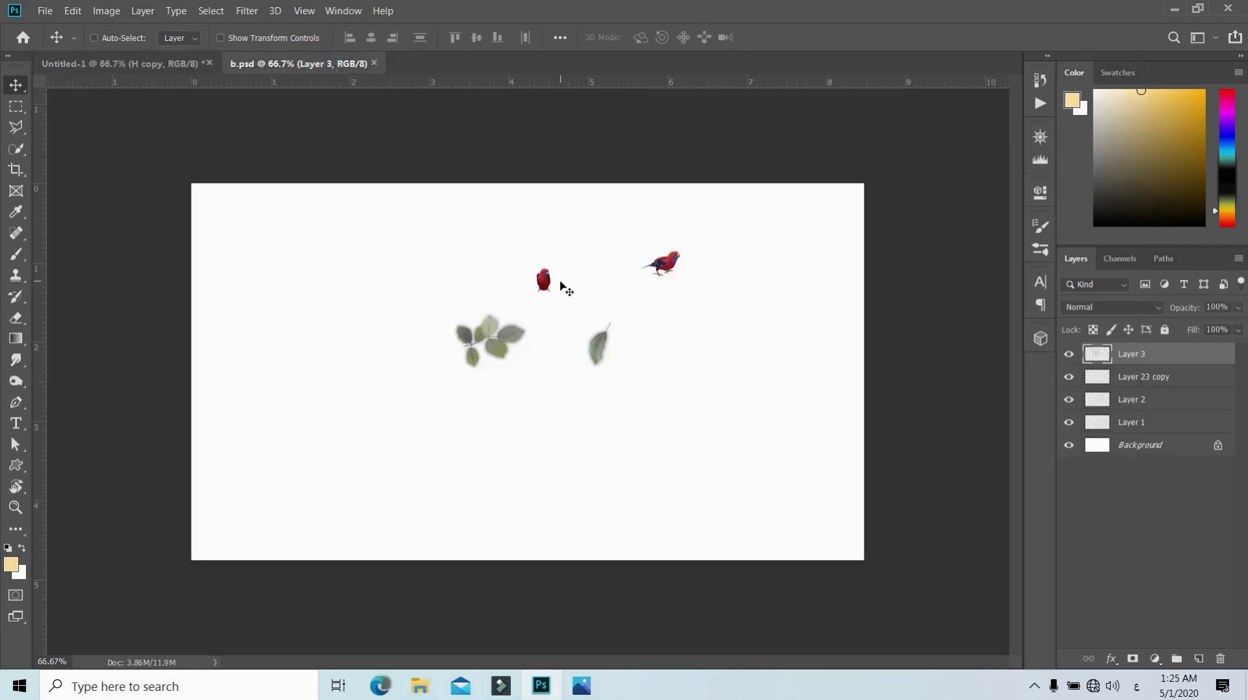
click(1061, 362)
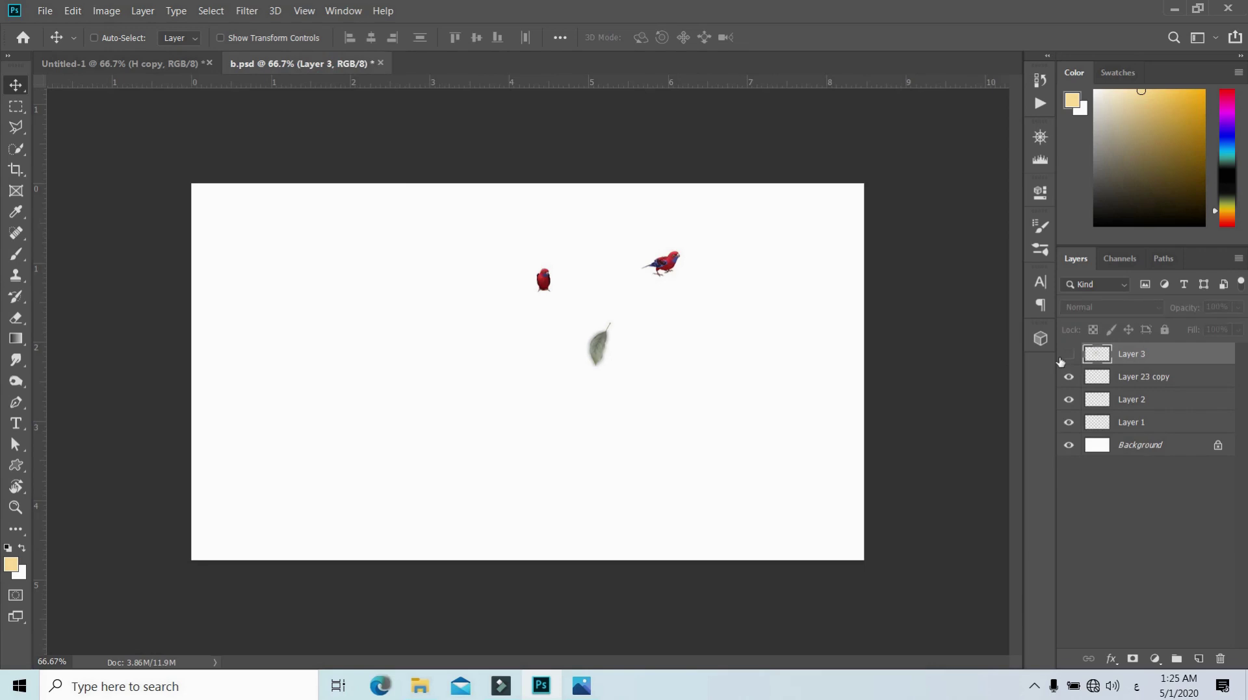
click(114, 39)
mouse_move(543, 279)
mouse_down()
mouse_move(187, 70)
mouse_move(563, 244)
mouse_up()
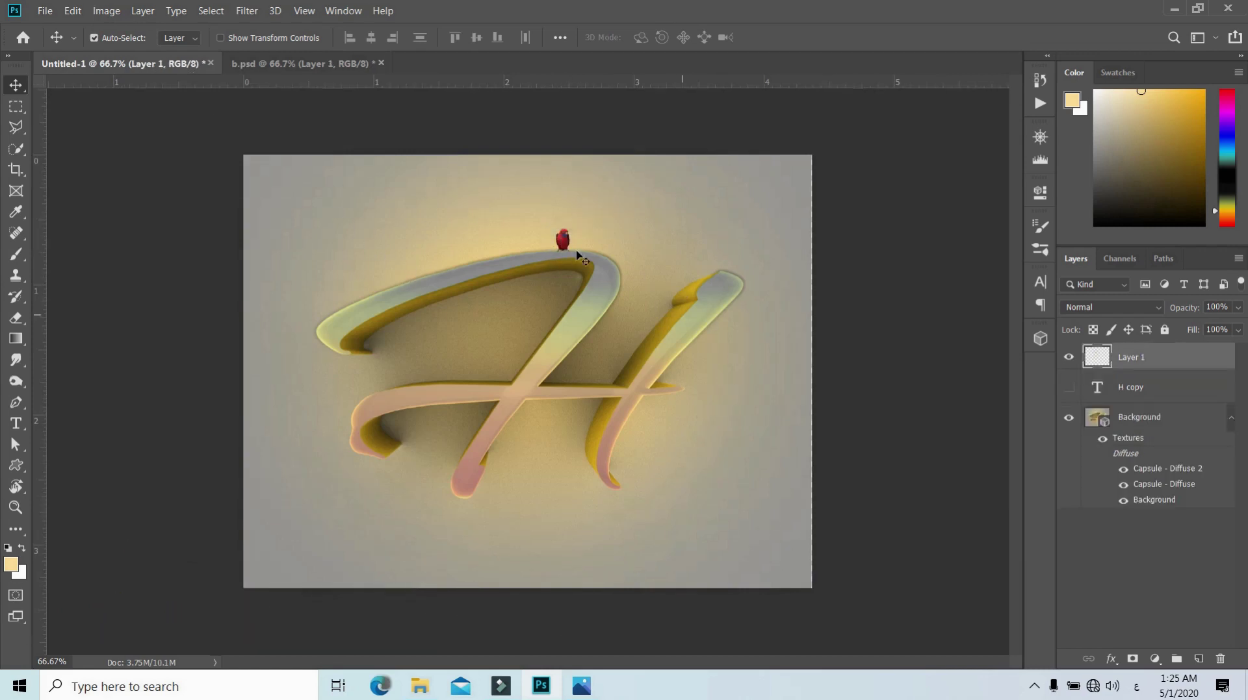
Perch a second bird on the H's right stroke tip, then carry a leaf from b.psd
click(344, 63)
click(676, 272)
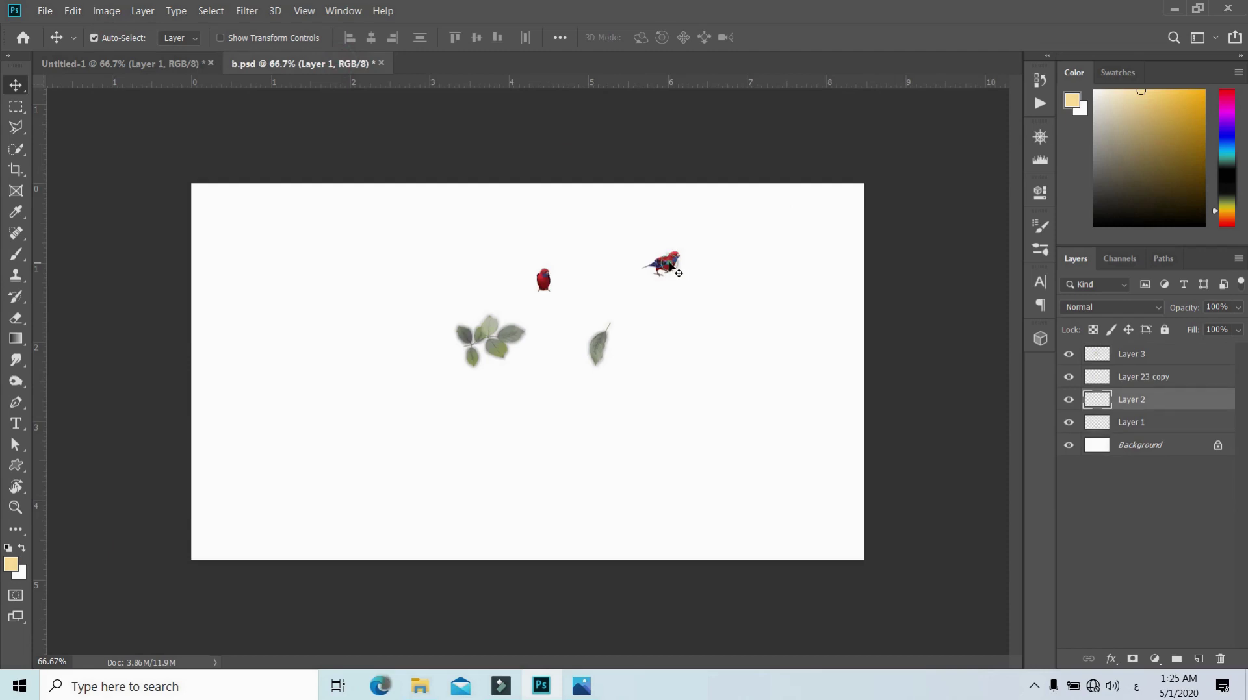
drag(676, 276, 478, 303)
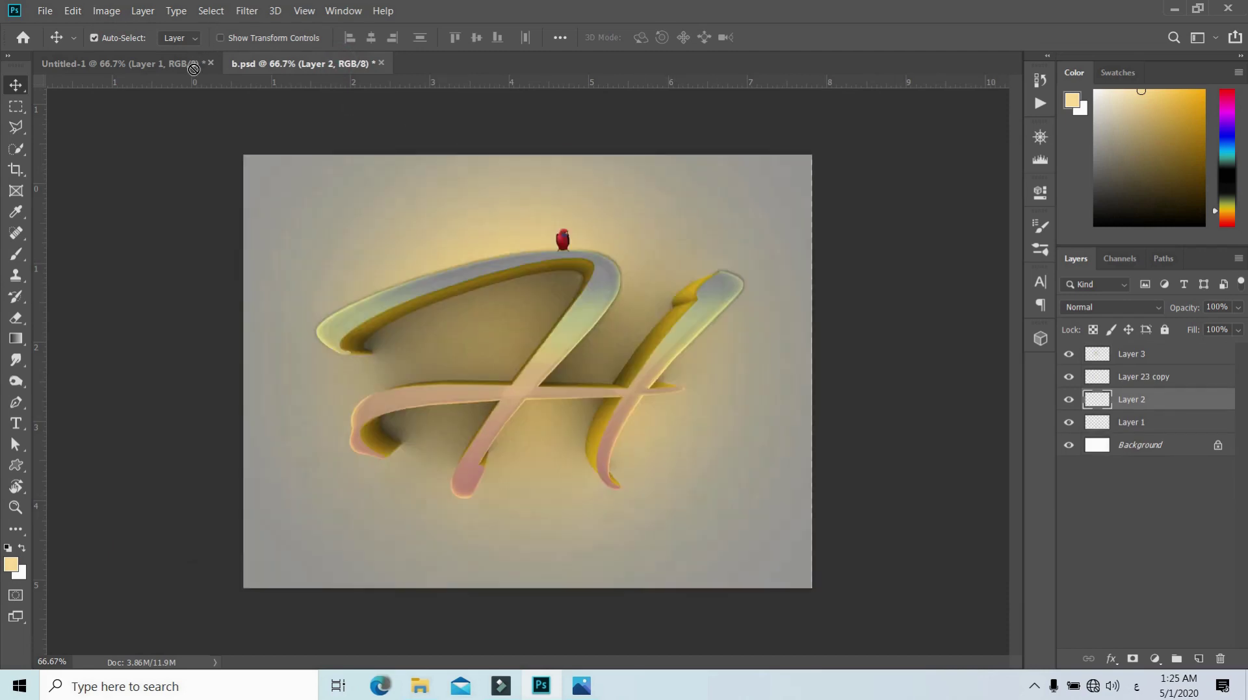
drag(393, 362, 607, 249)
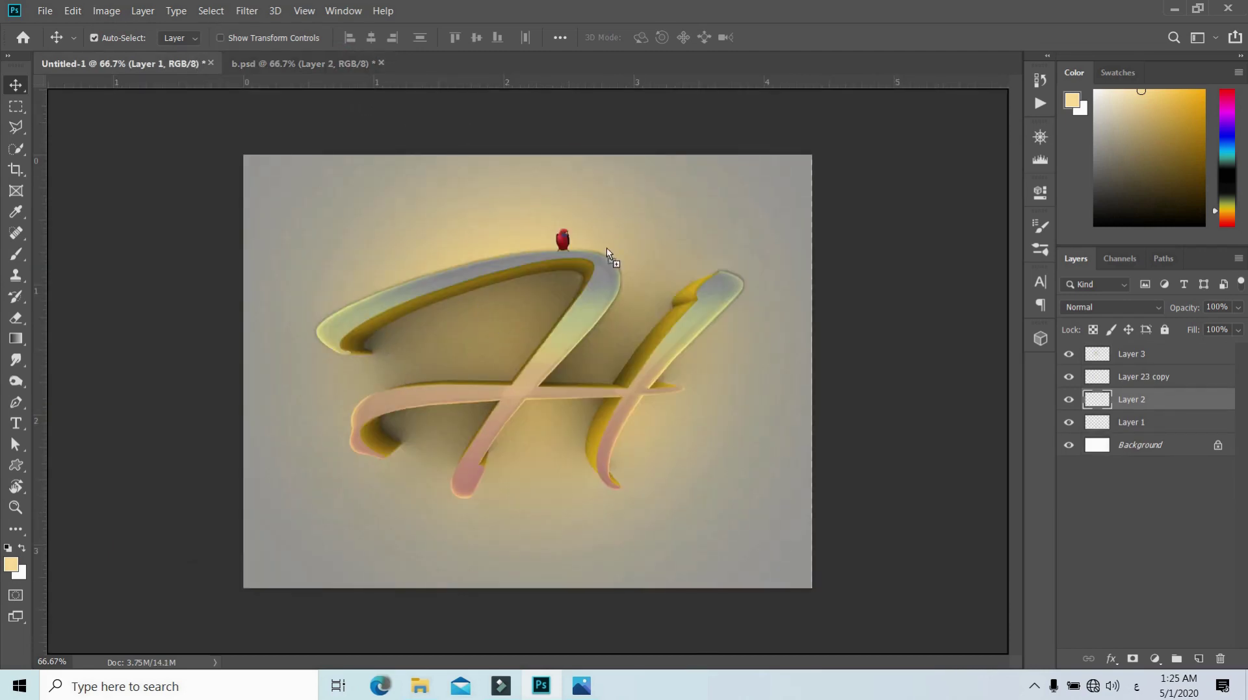
drag(716, 263, 743, 274)
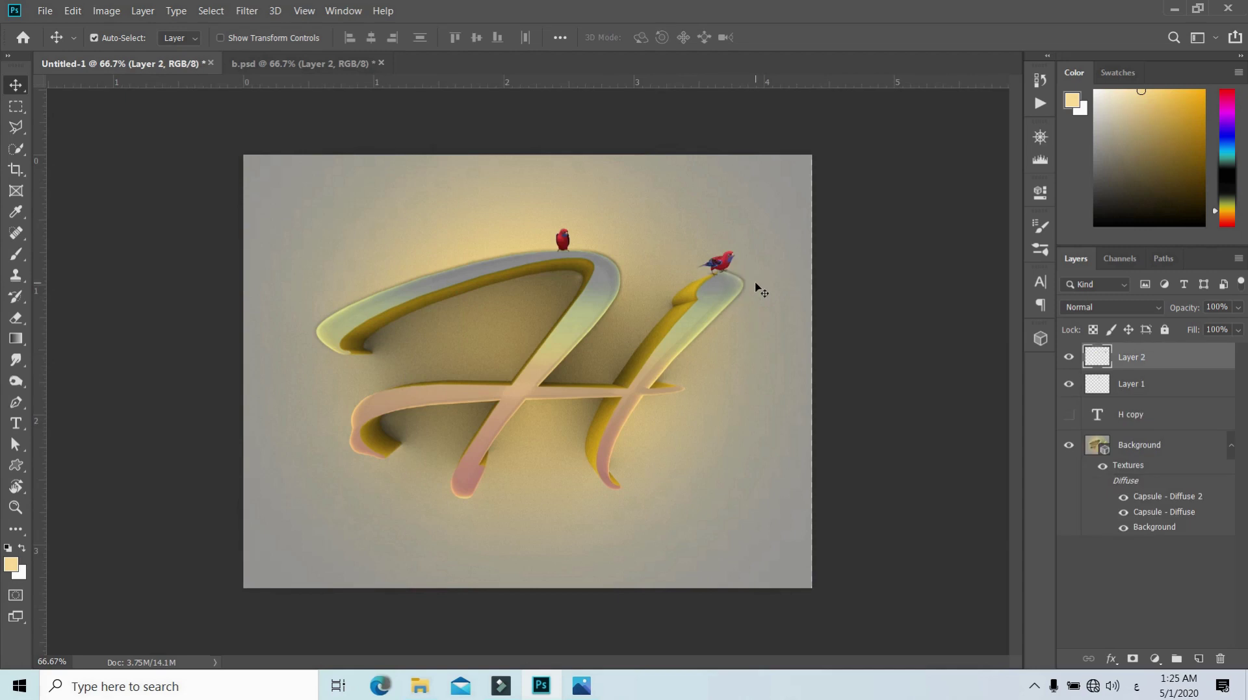
click(306, 63)
mouse_move(607, 345)
mouse_down()
mouse_move(182, 65)
mouse_move(369, 310)
mouse_up()
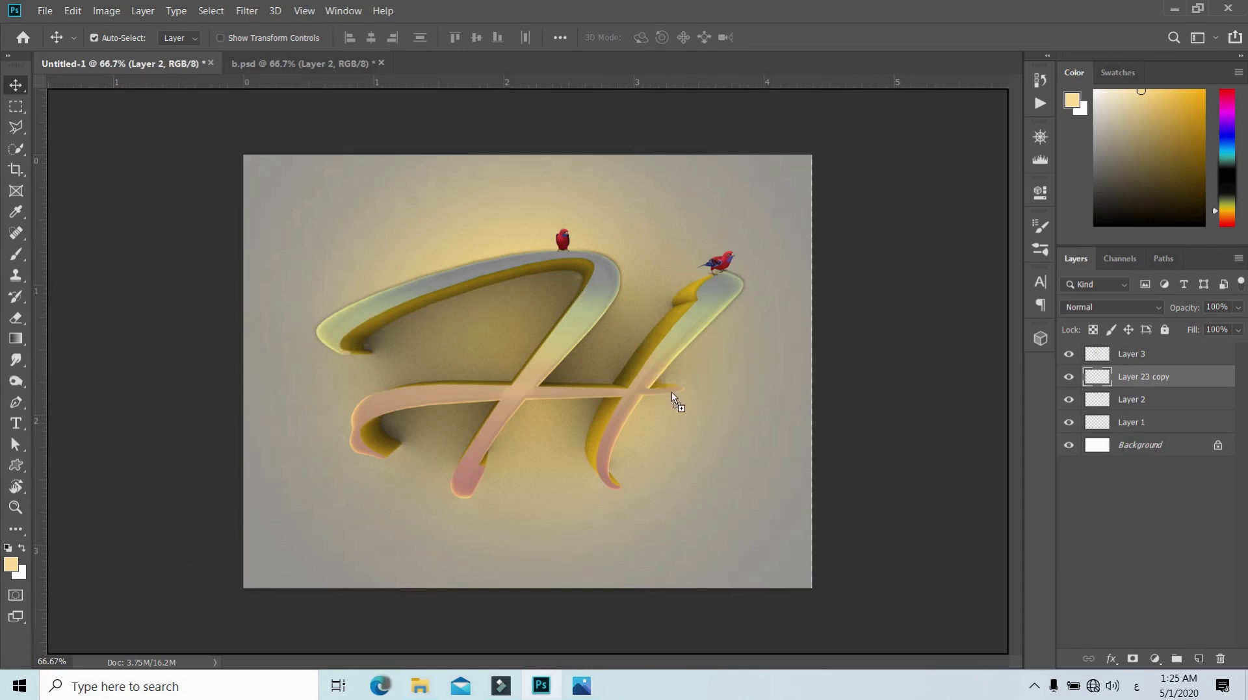
Rotate the dropped leaf and fit it against the right end of the H's crossbar
drag(666, 387, 672, 392)
key(ctrl+t)
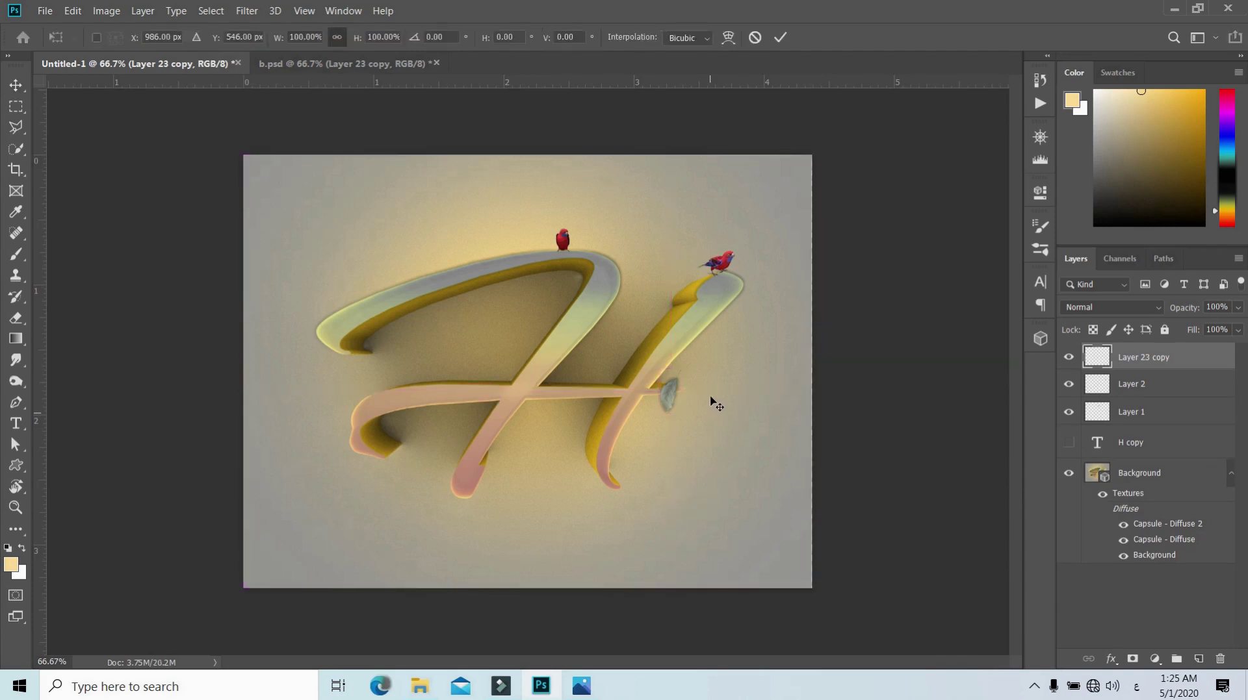
drag(724, 344, 615, 336)
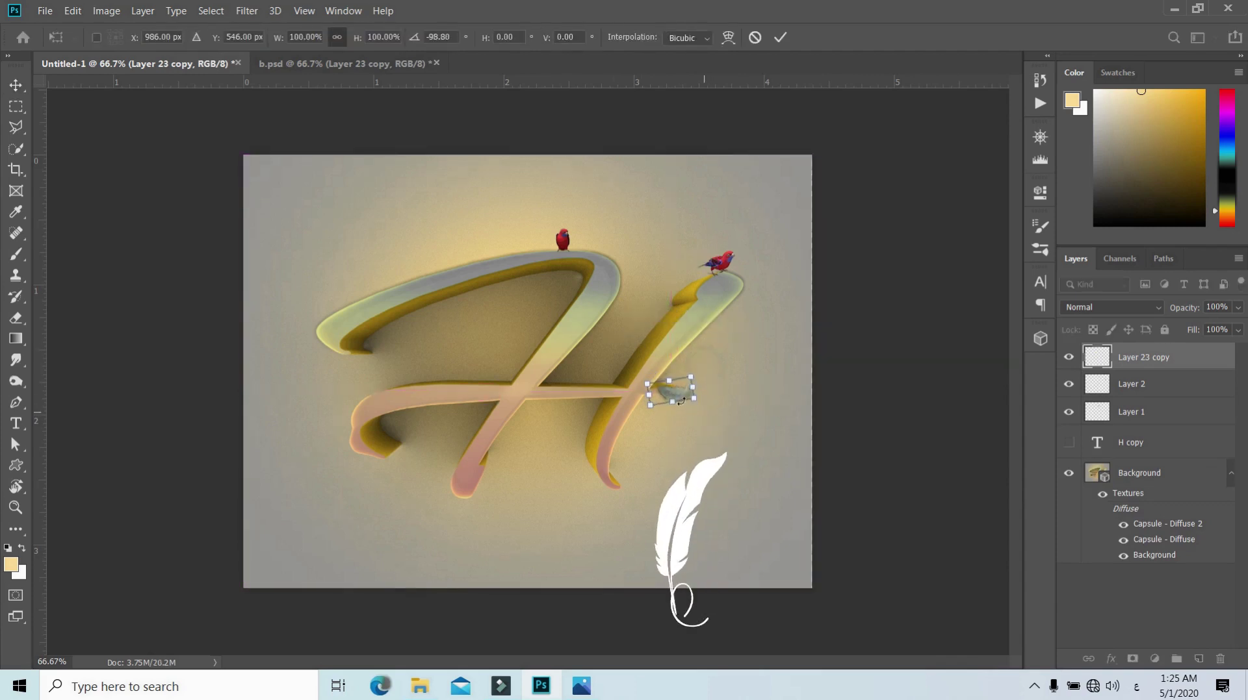
drag(686, 399, 695, 402)
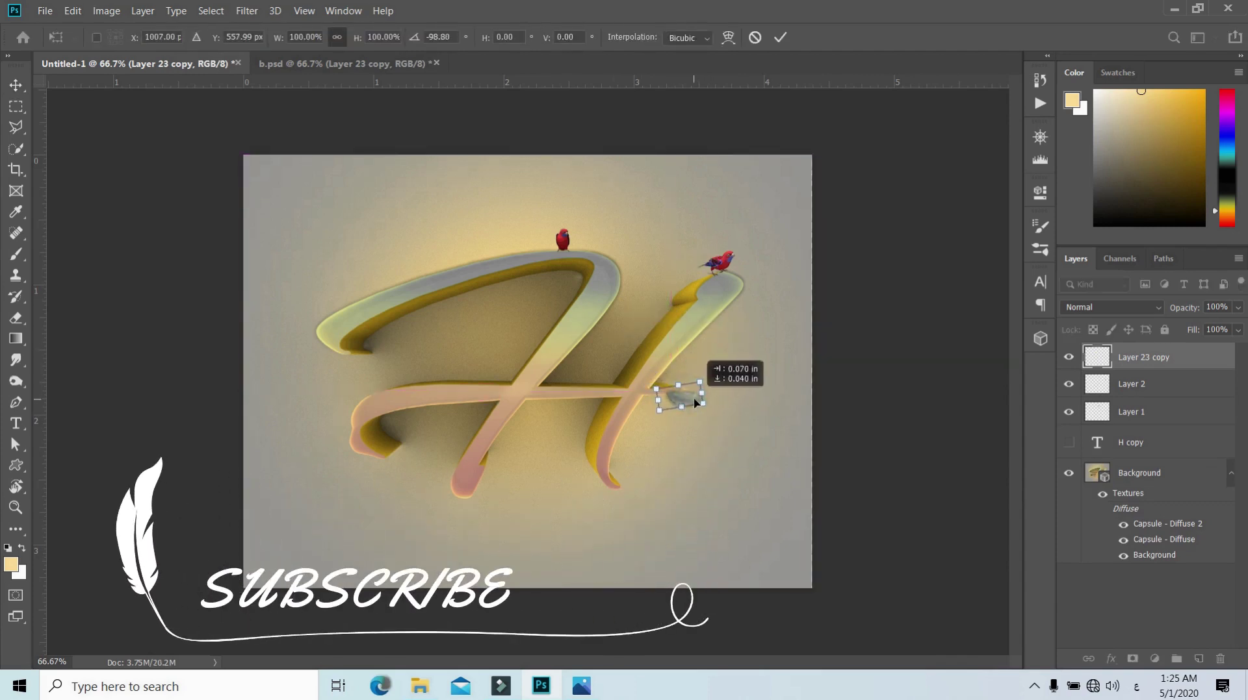
key(Return)
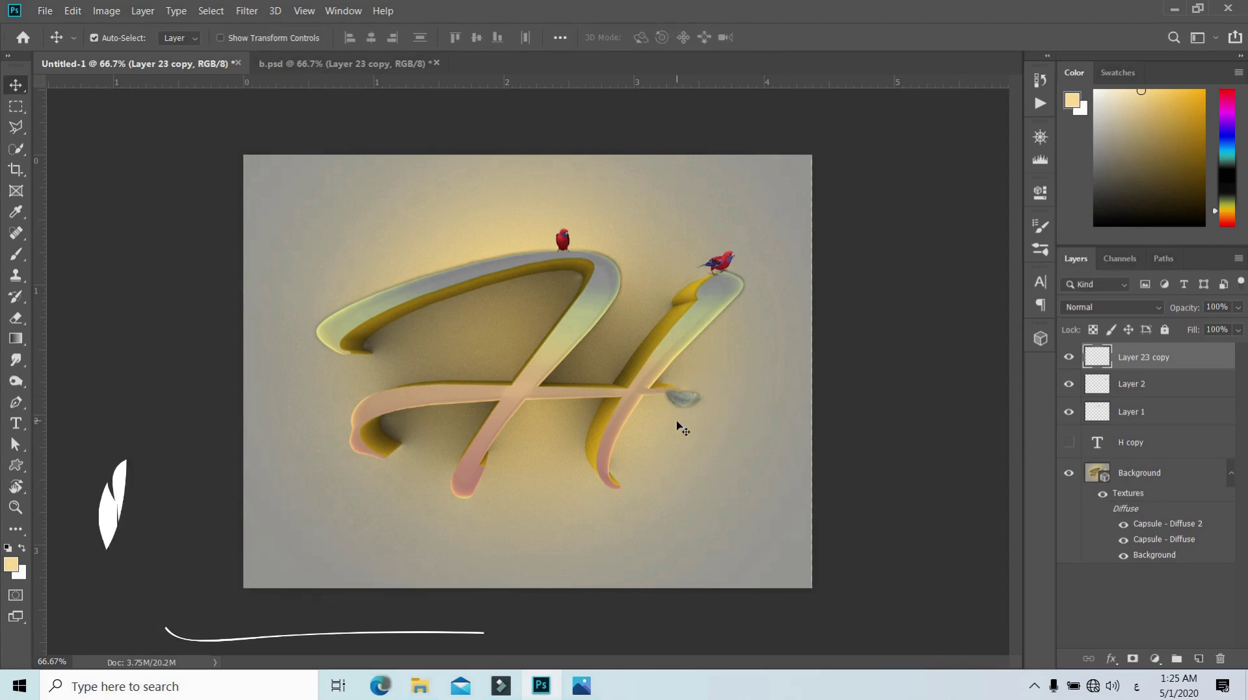
scroll(669, 403, up, 2)
scroll(670, 396, up, 2)
drag(667, 385, 646, 379)
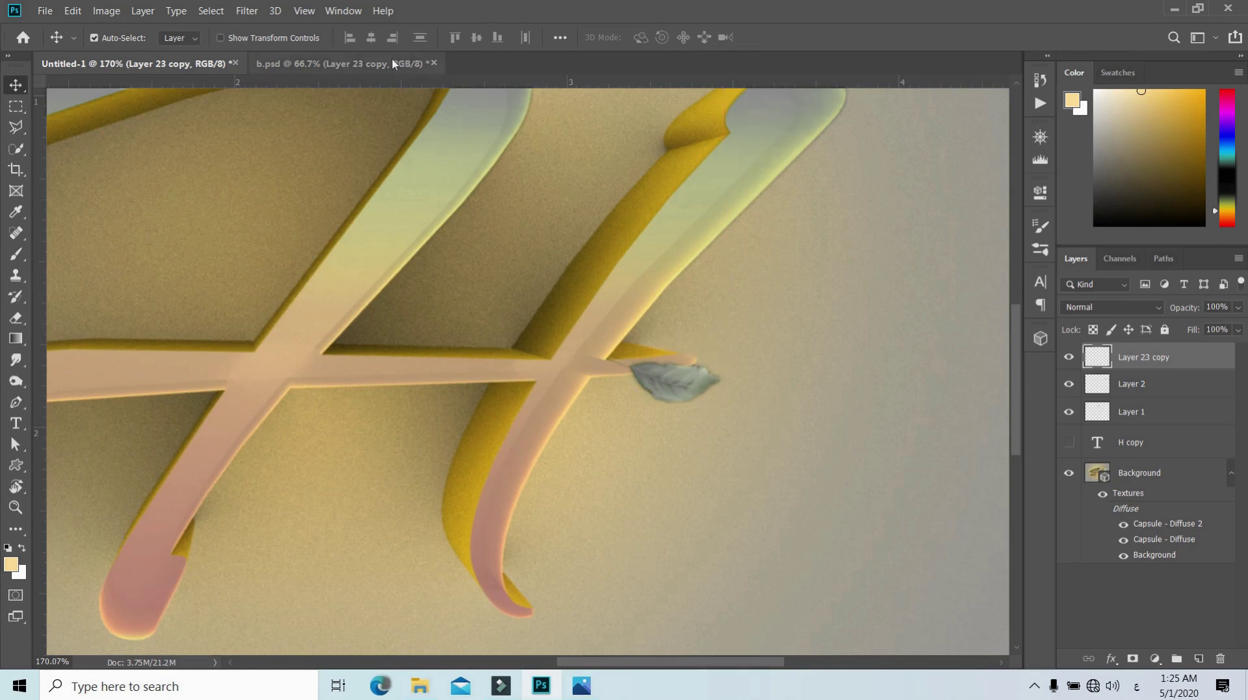
Back in b.psd, select the leaf cluster
click(338, 63)
key(ctrl+v)
drag(493, 338, 295, 168)
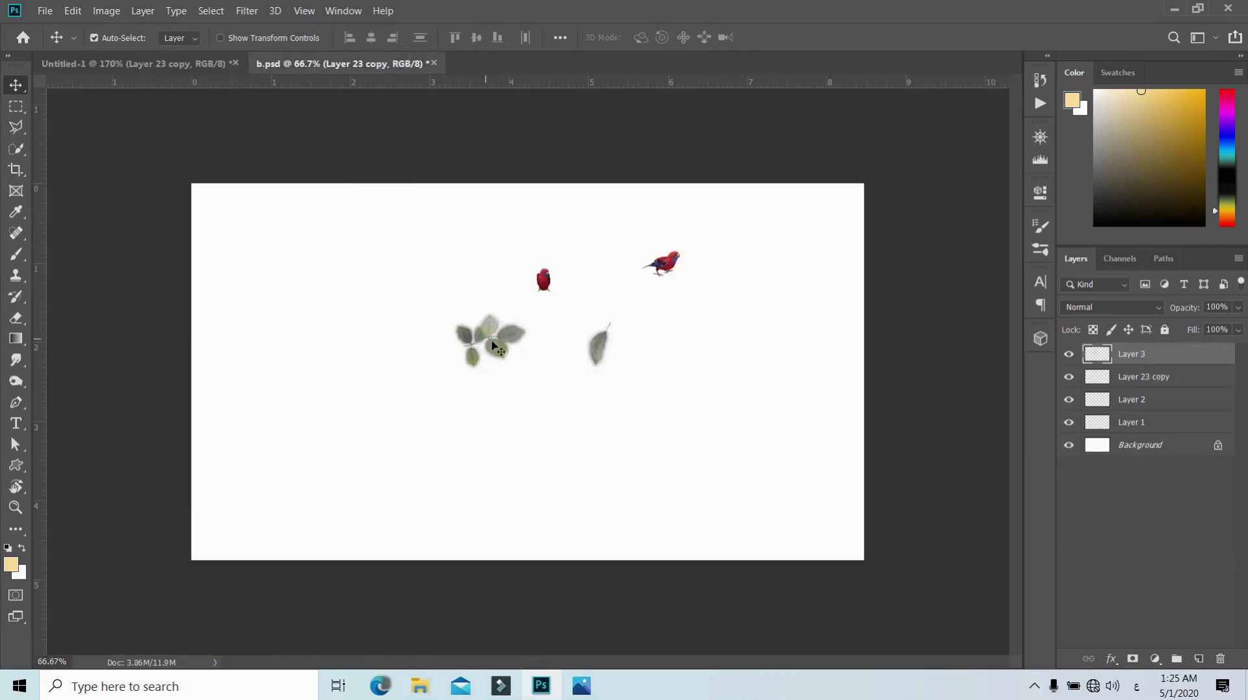
Bring the leaf cluster into Untitled-1, rotate it about 175°, and settle it on the H's upper-left tip
mouse_move(478, 331)
mouse_down()
mouse_move(253, 120)
mouse_move(415, 329)
mouse_up()
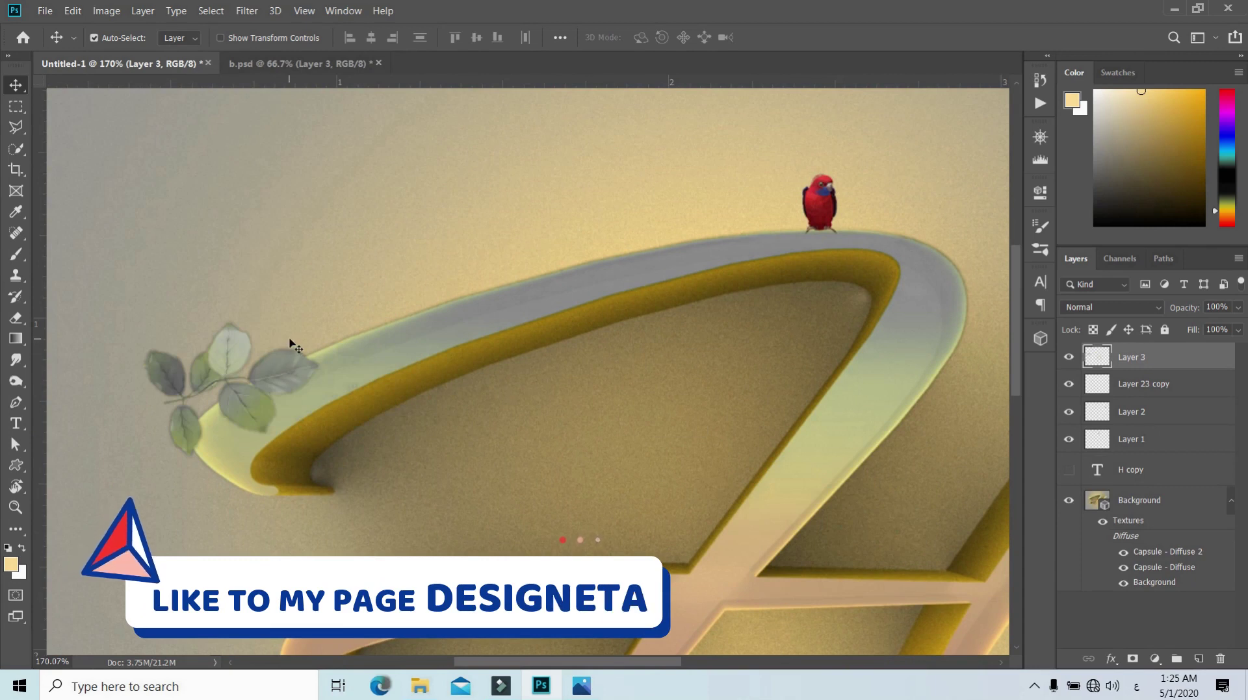
key(t)
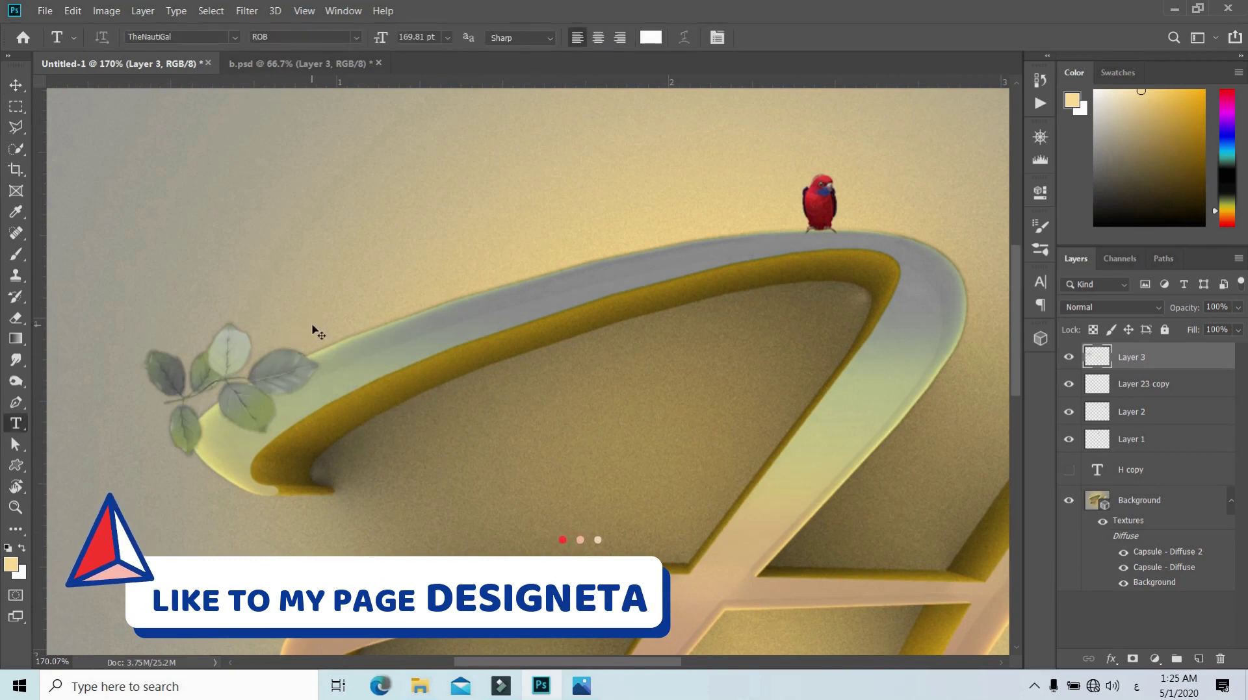
key(ctrl+t)
mouse_move(348, 312)
mouse_down()
mouse_move(109, 460)
mouse_move(133, 447)
mouse_up()
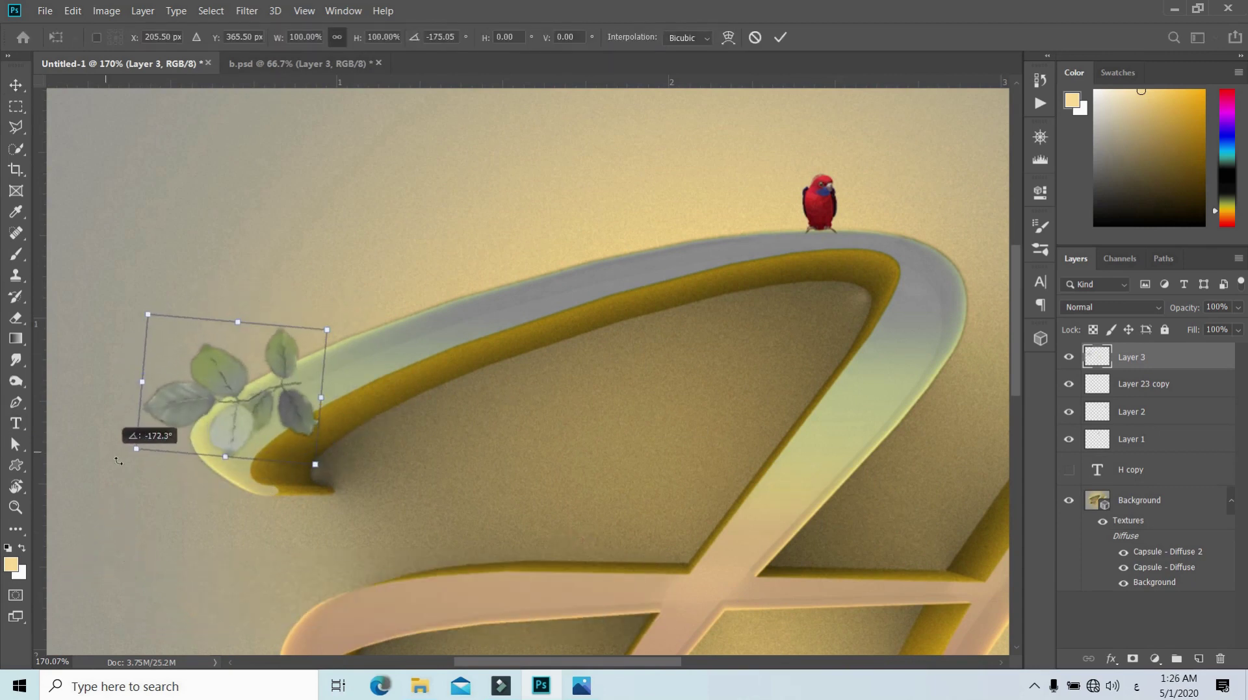
drag(289, 390, 324, 365)
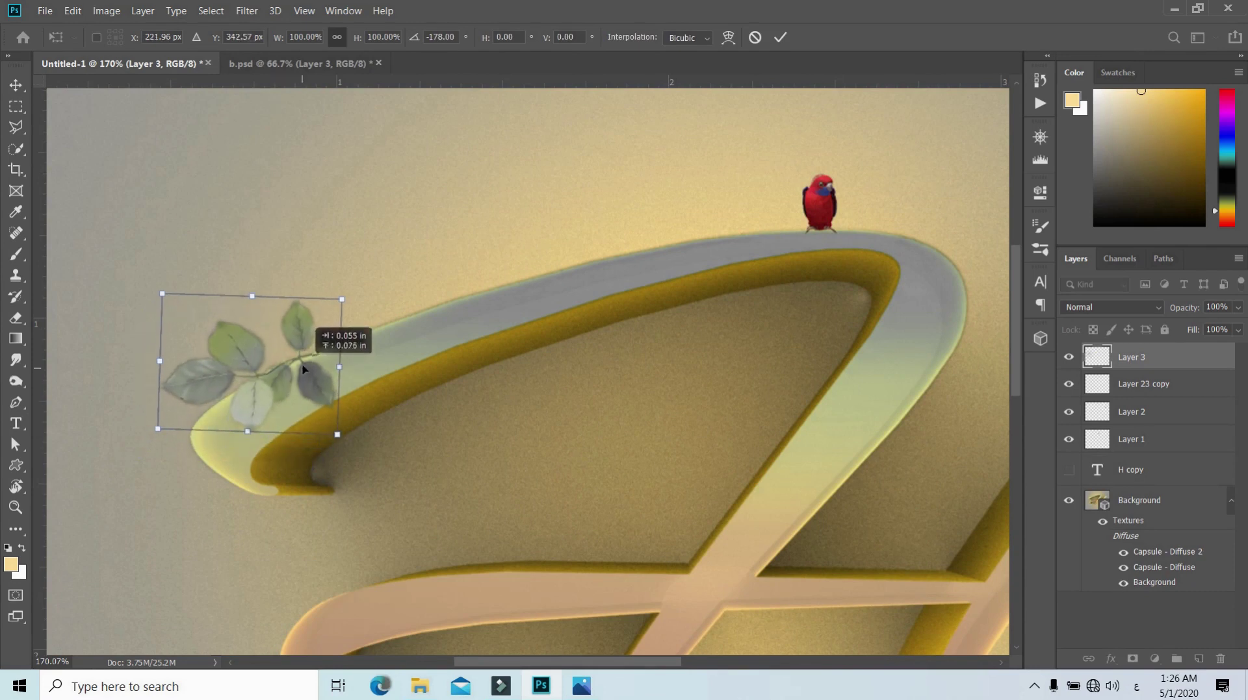
drag(387, 293, 390, 278)
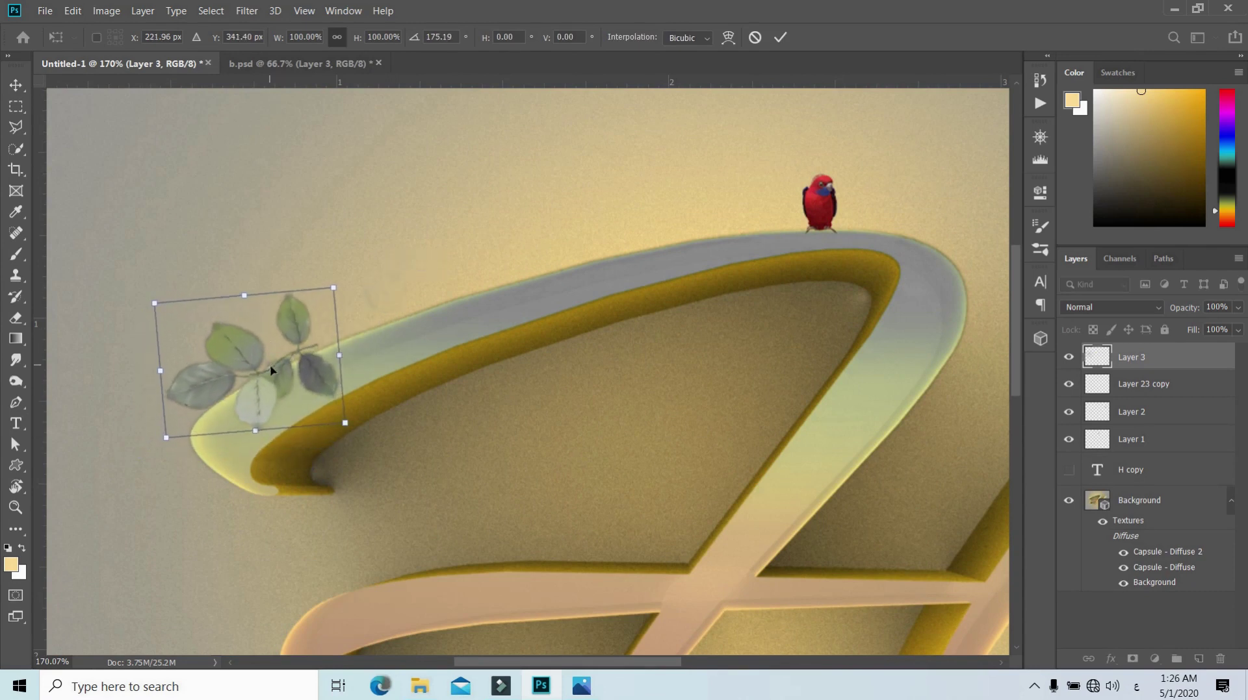
drag(272, 368, 289, 388)
key(Return)
Add a layer mask to the leaf-cluster layer with default black/white colours and the Brush tool
key(t)
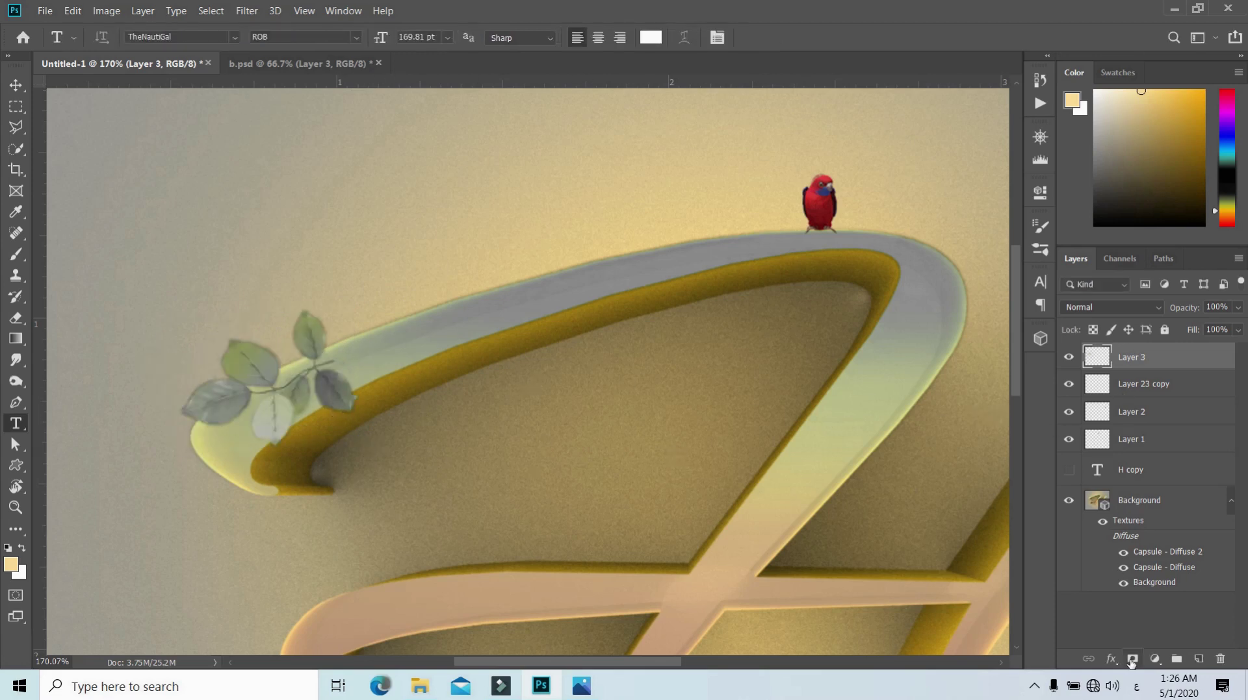
click(1131, 661)
key(d)
key(b)
Set the brush to 12 px at 35% opacity and zoom out to view the whole artwork
scroll(282, 394, up, 5)
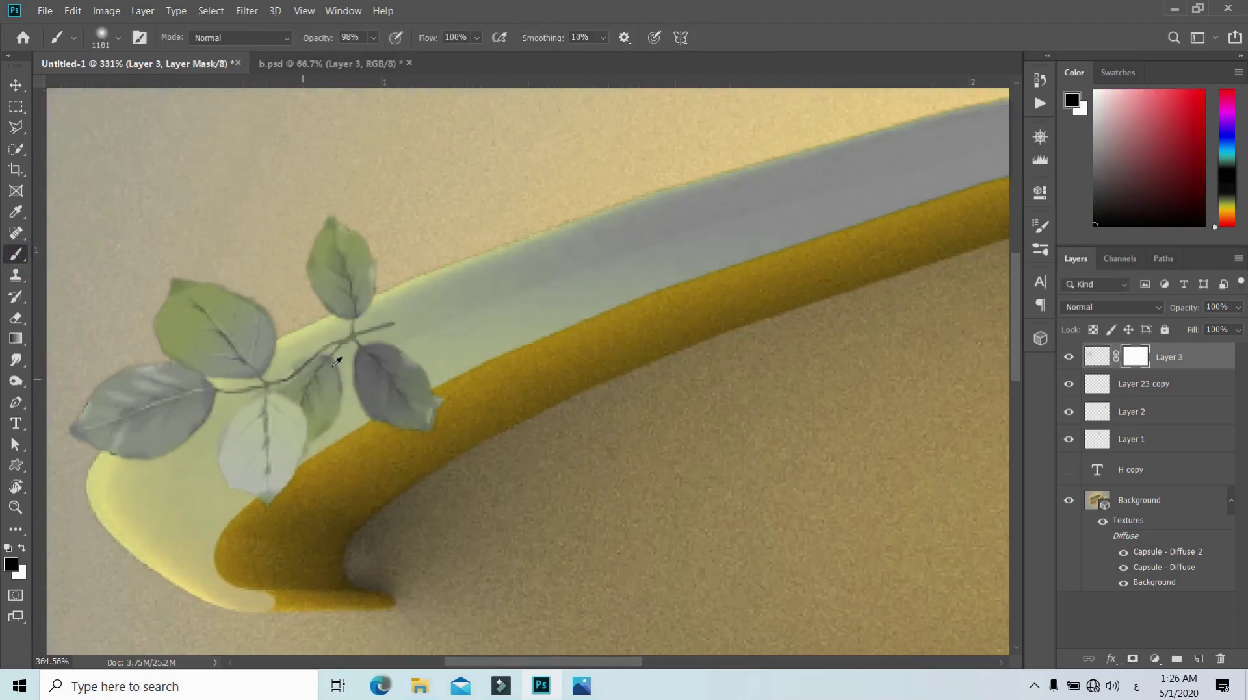
alt+right_click(447, 295)
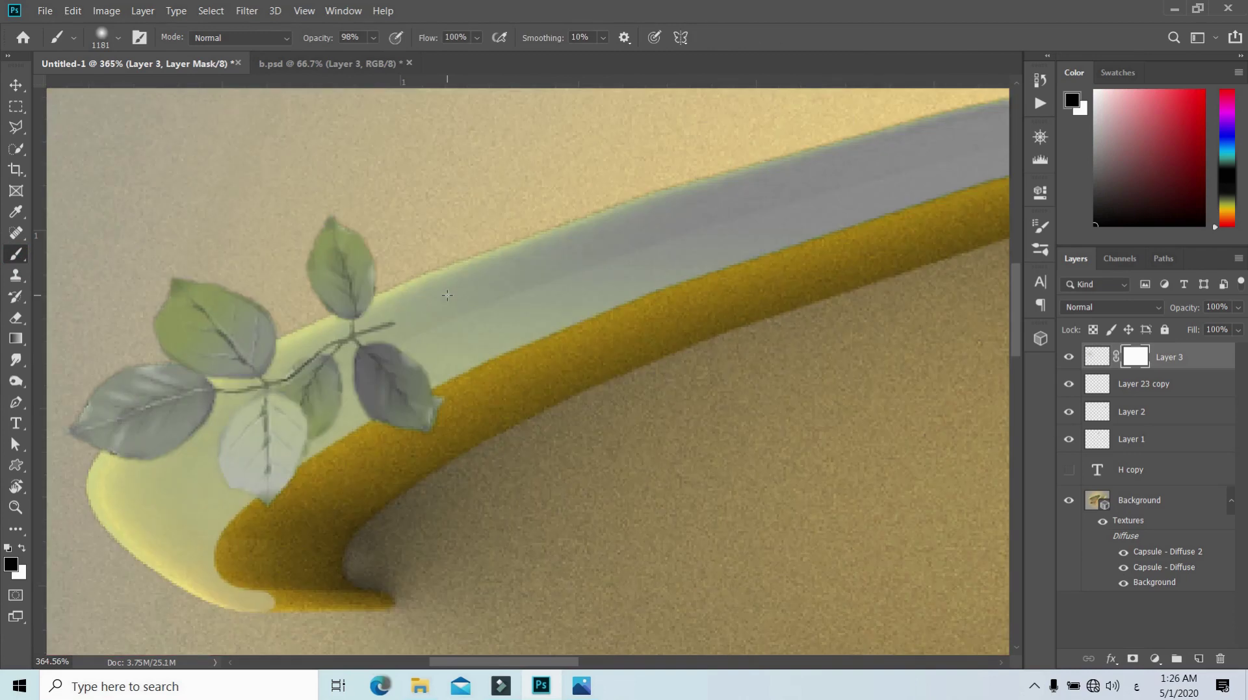
alt+right_click(408, 295)
right_click(582, 228)
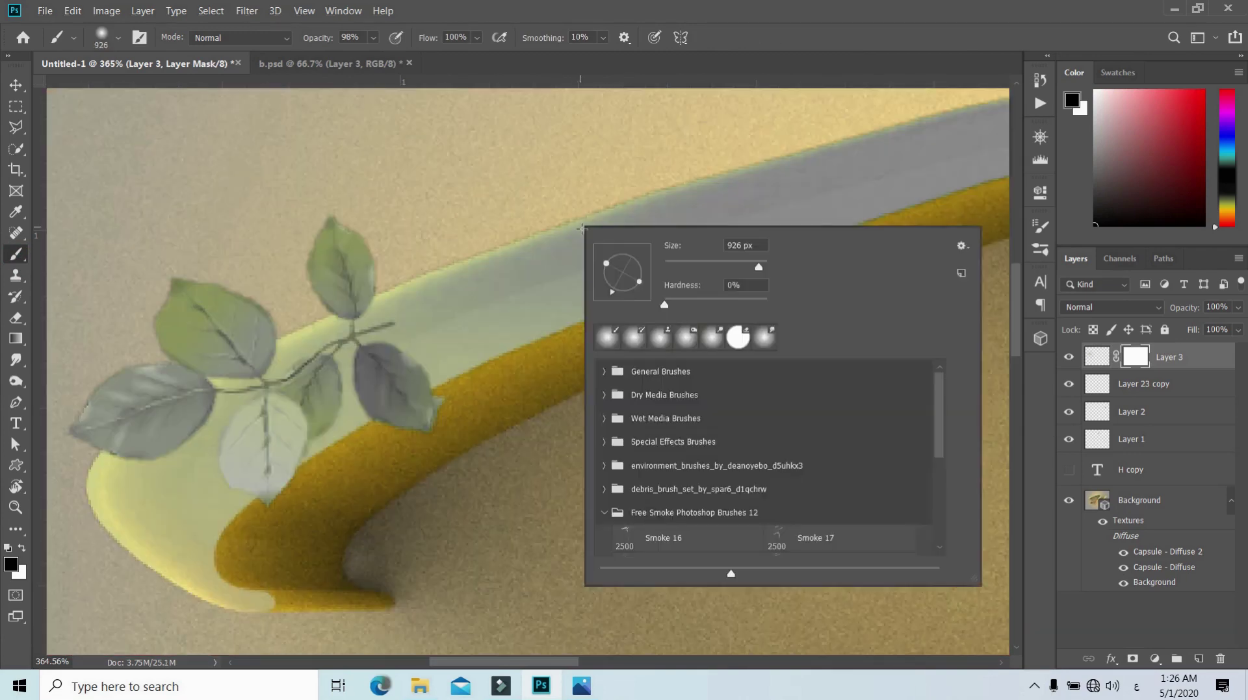
click(689, 261)
drag(687, 272, 673, 268)
click(399, 328)
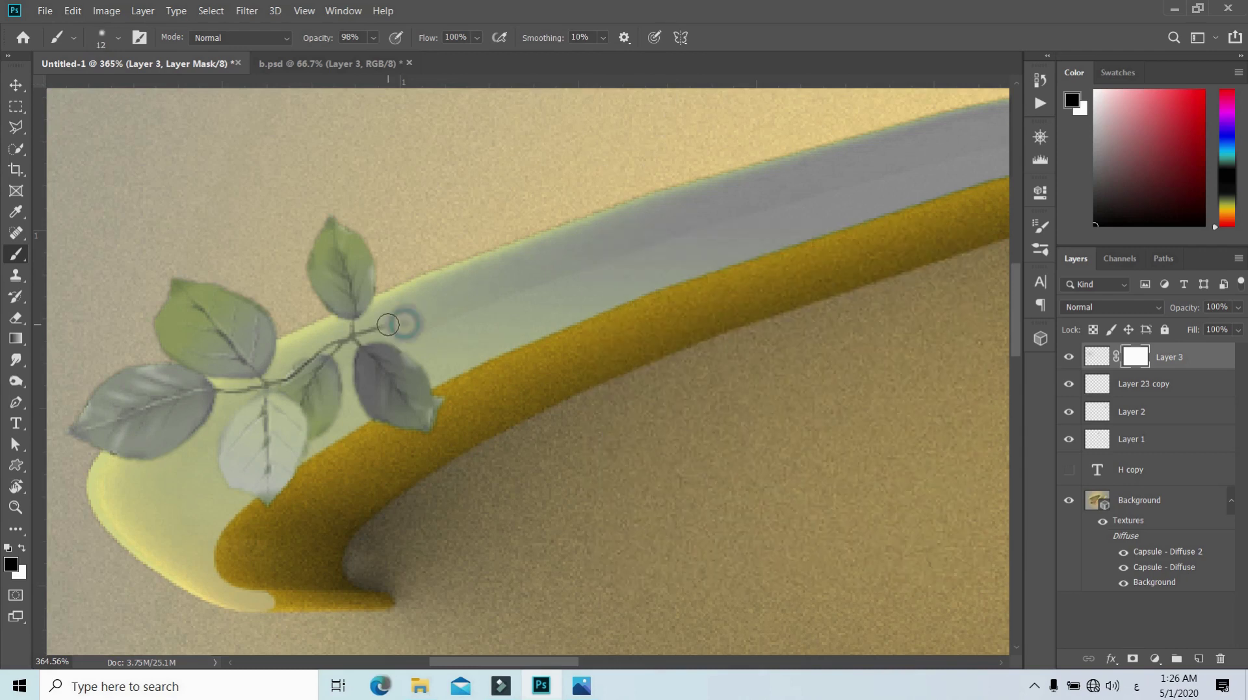
drag(331, 40, 296, 43)
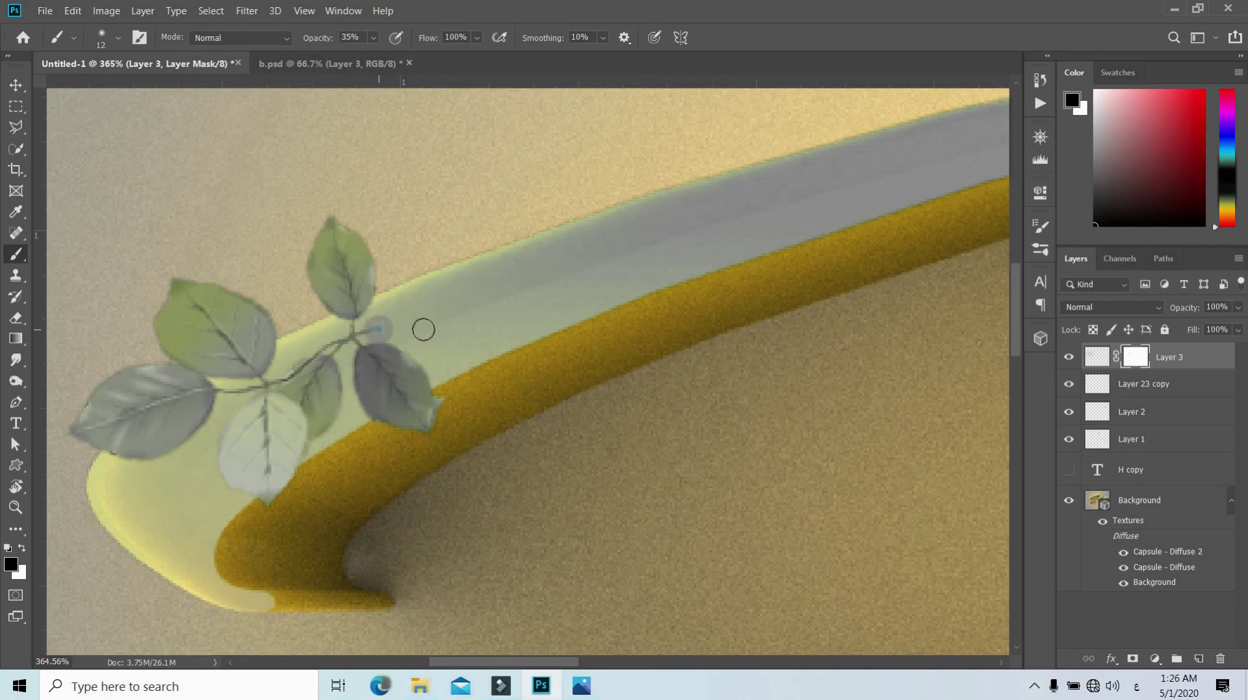
scroll(545, 341, down, 2)
scroll(545, 341, down, 4)
scroll(545, 341, down, 5)
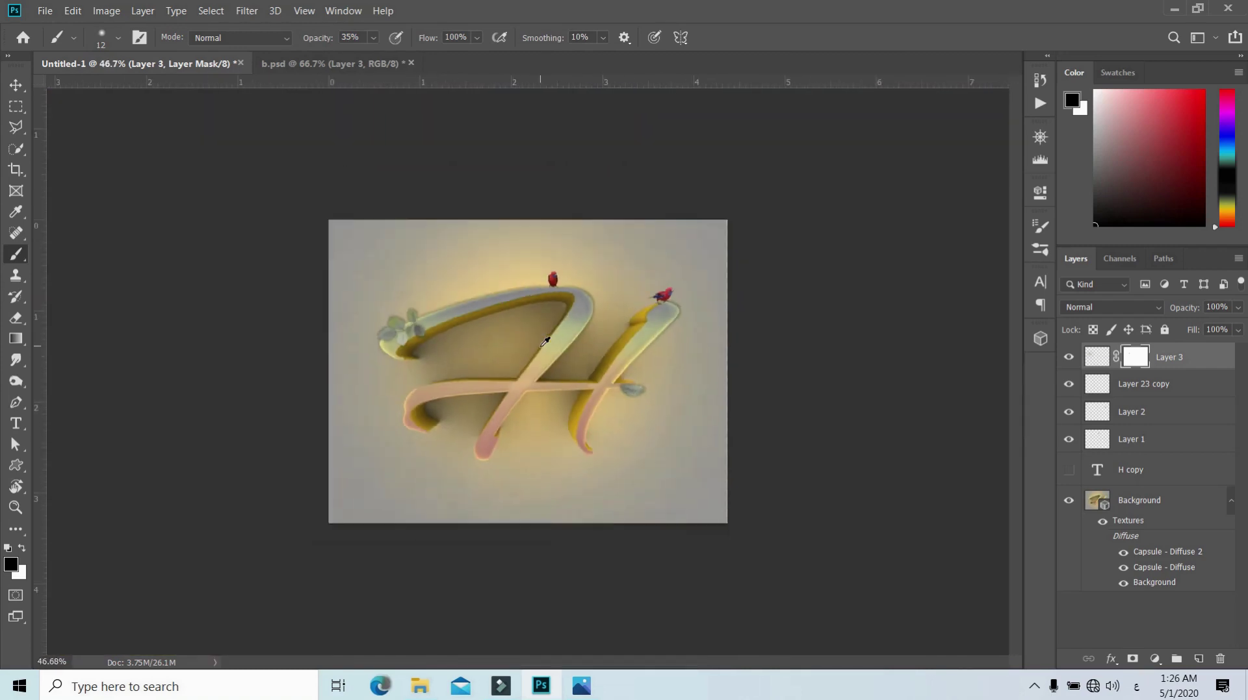
scroll(602, 238, up, 1)
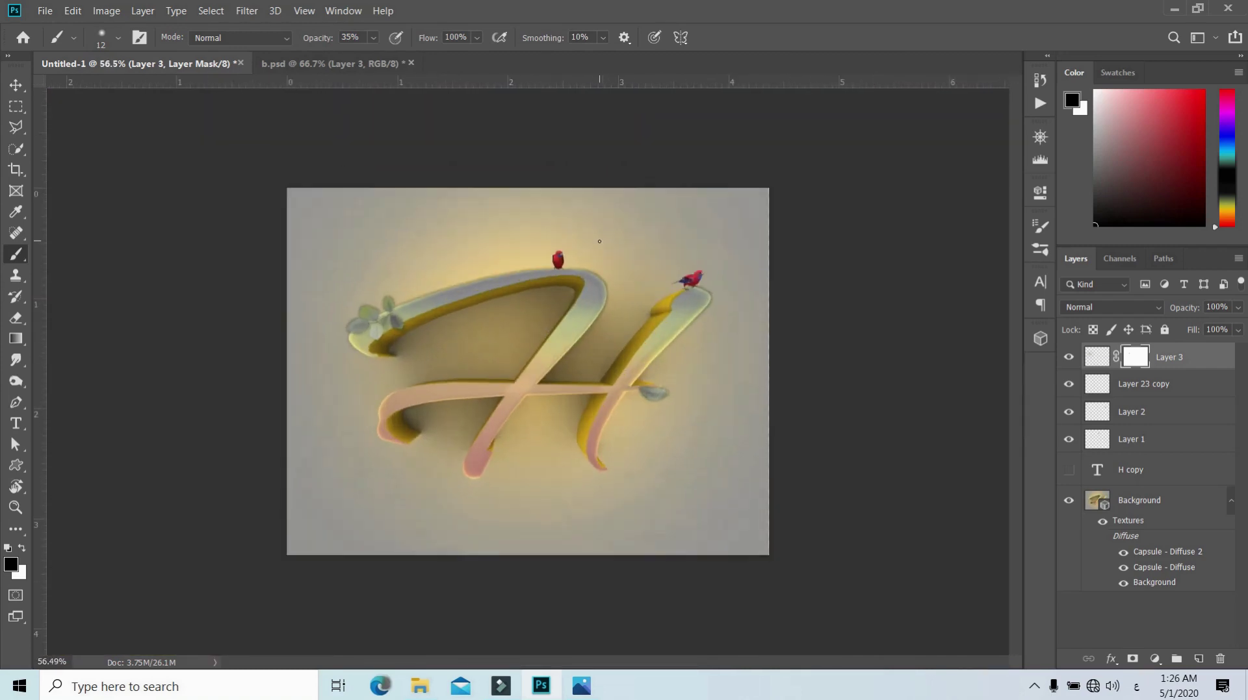